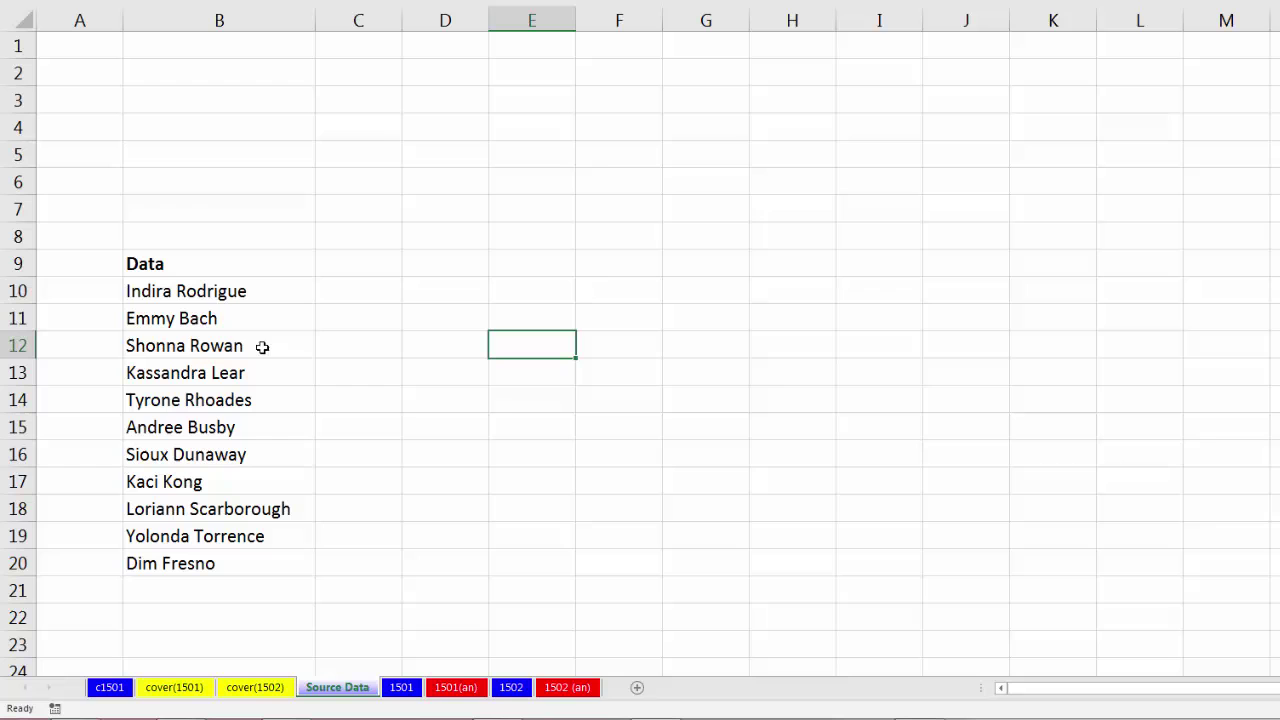
# Inspect the Source Data list from B10 to B20 and the empty cells below it.
pyautogui.click(139, 293)
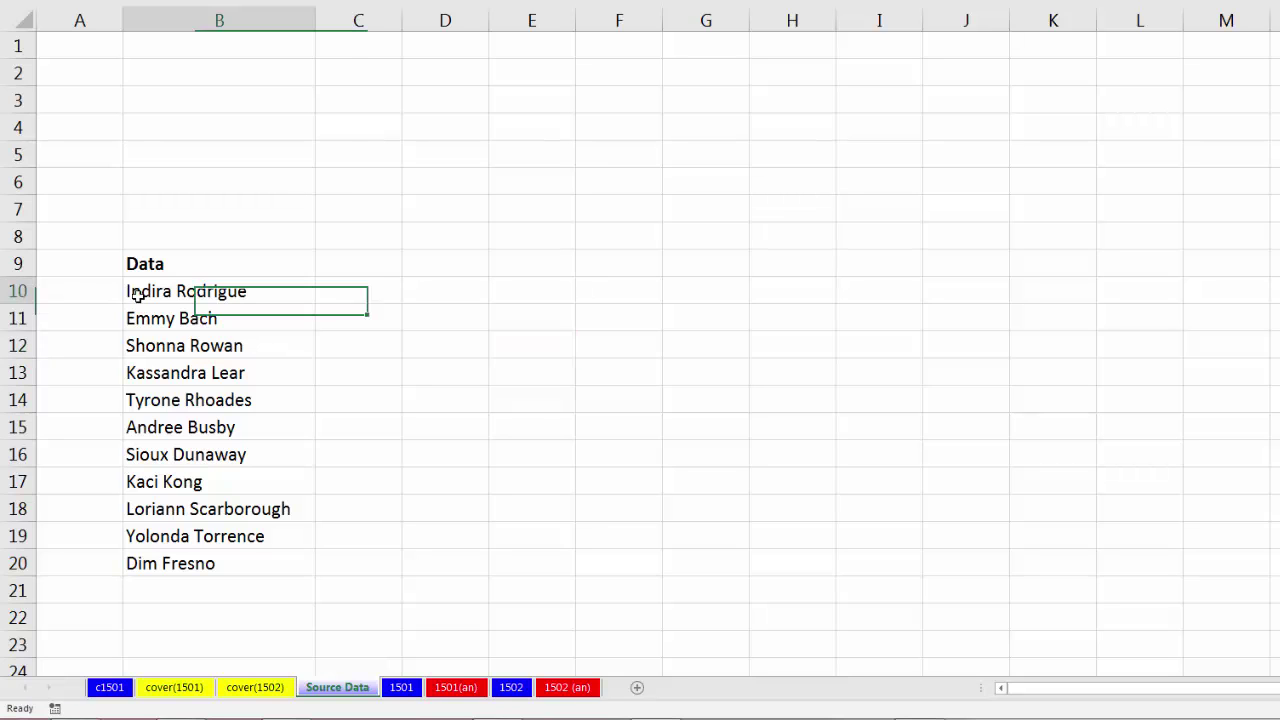
pyautogui.click(158, 564)
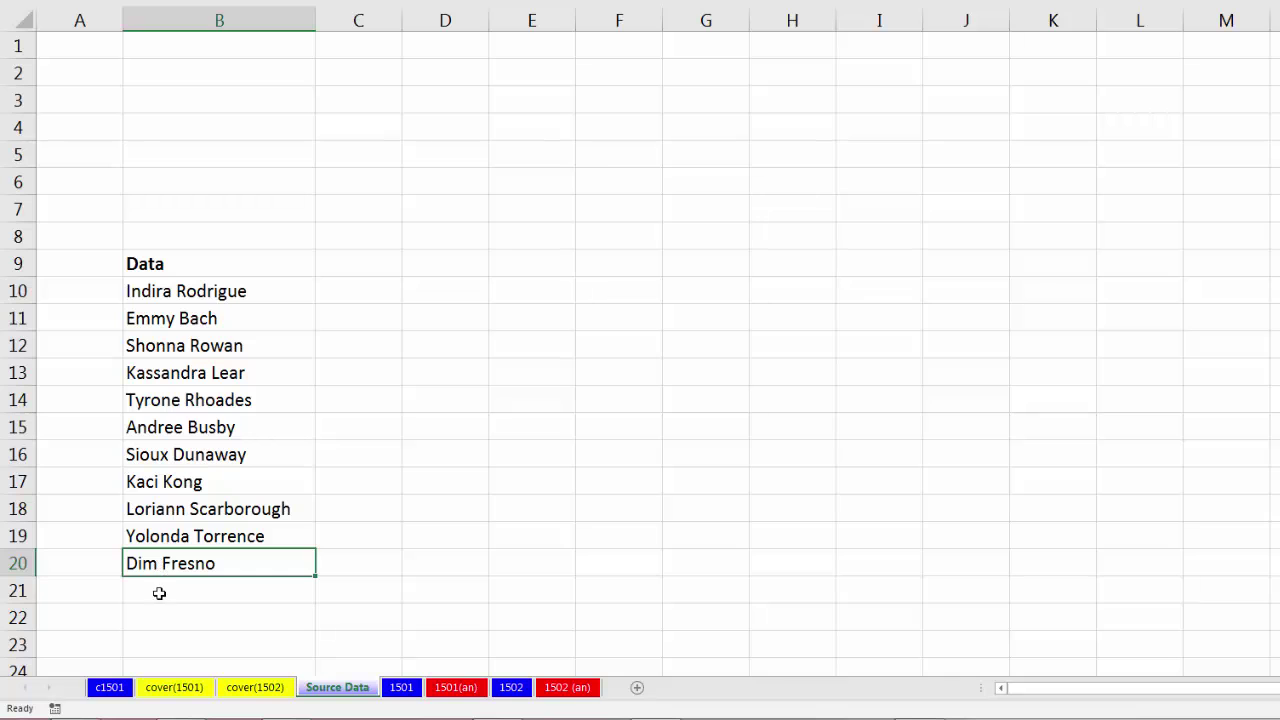
pyautogui.click(157, 591)
pyautogui.click(157, 617)
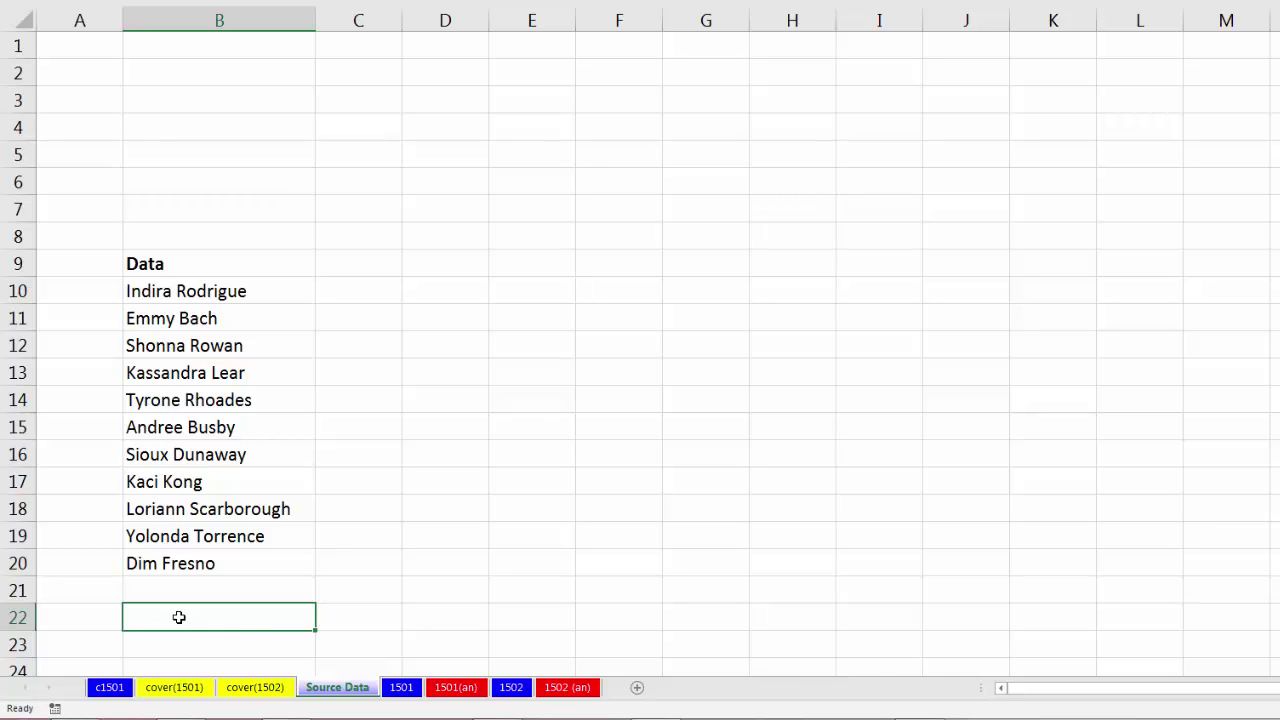
# On the 1502 sheet, enter =INDEX('Source Data'!B:B,B5) in C5 to retrieve the name.
pyautogui.click(511, 690)
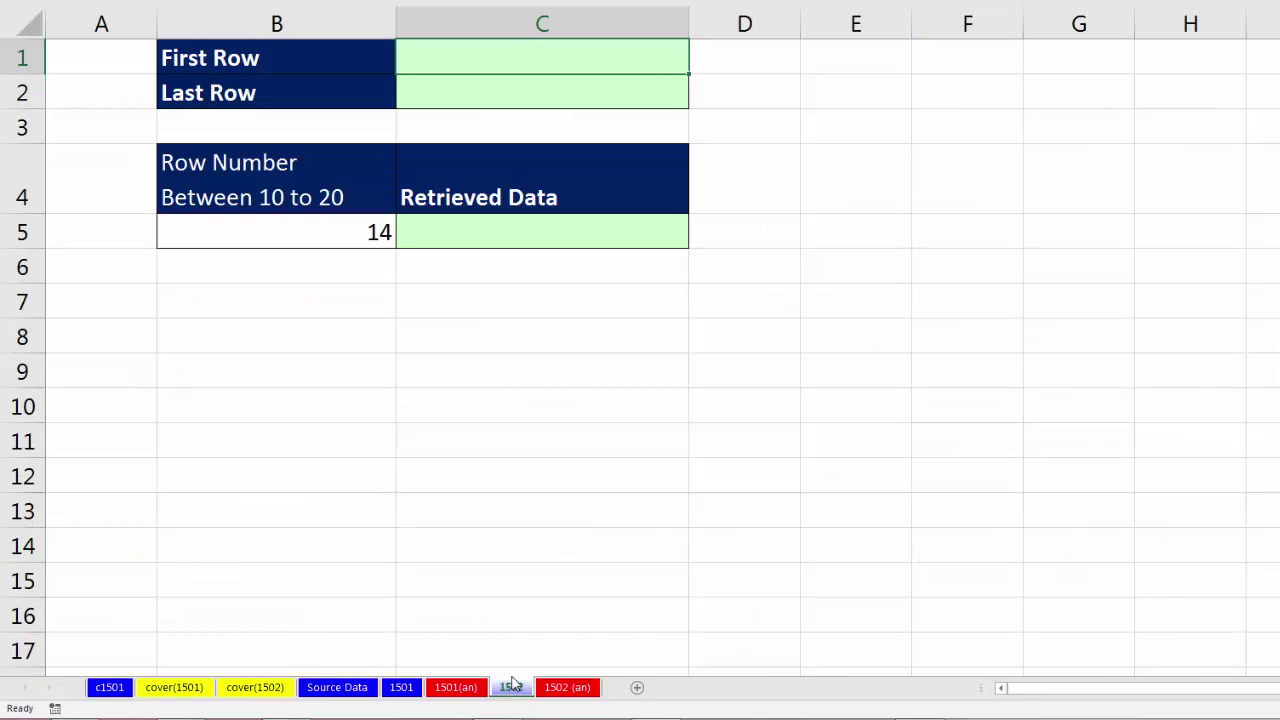
pyautogui.click(467, 239)
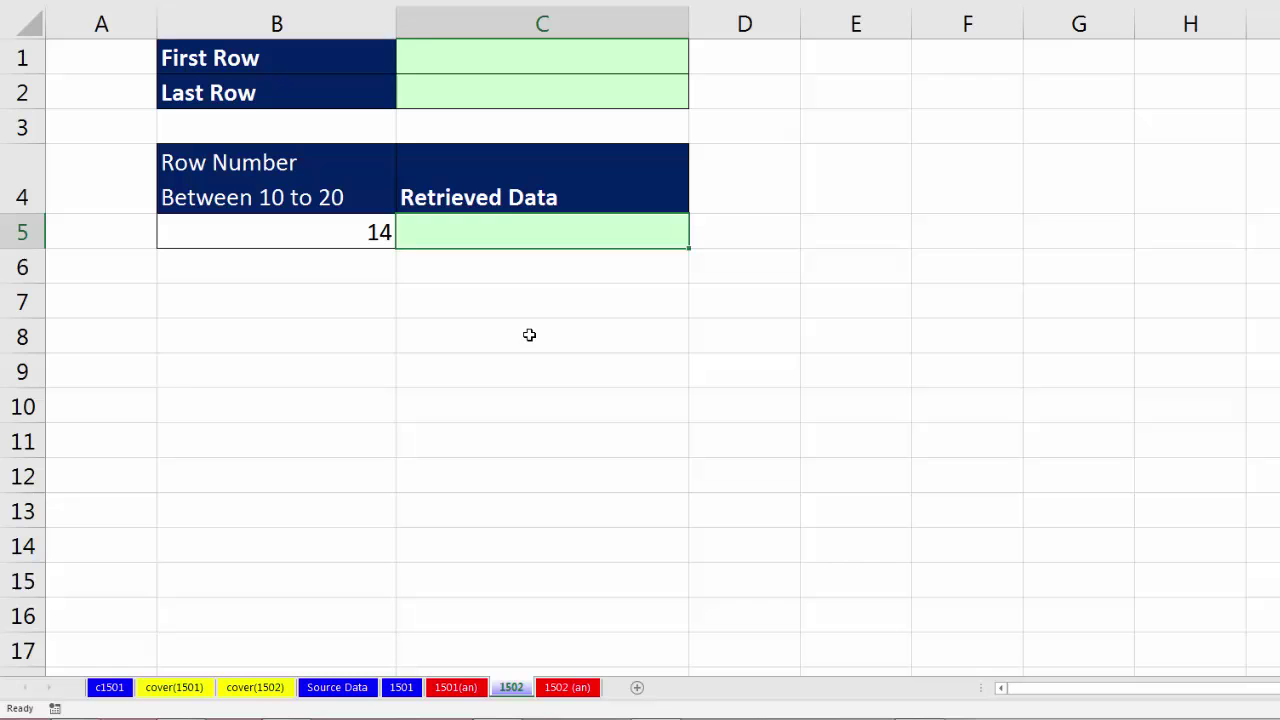
pyautogui.write('=in')
pyautogui.press('Tab')
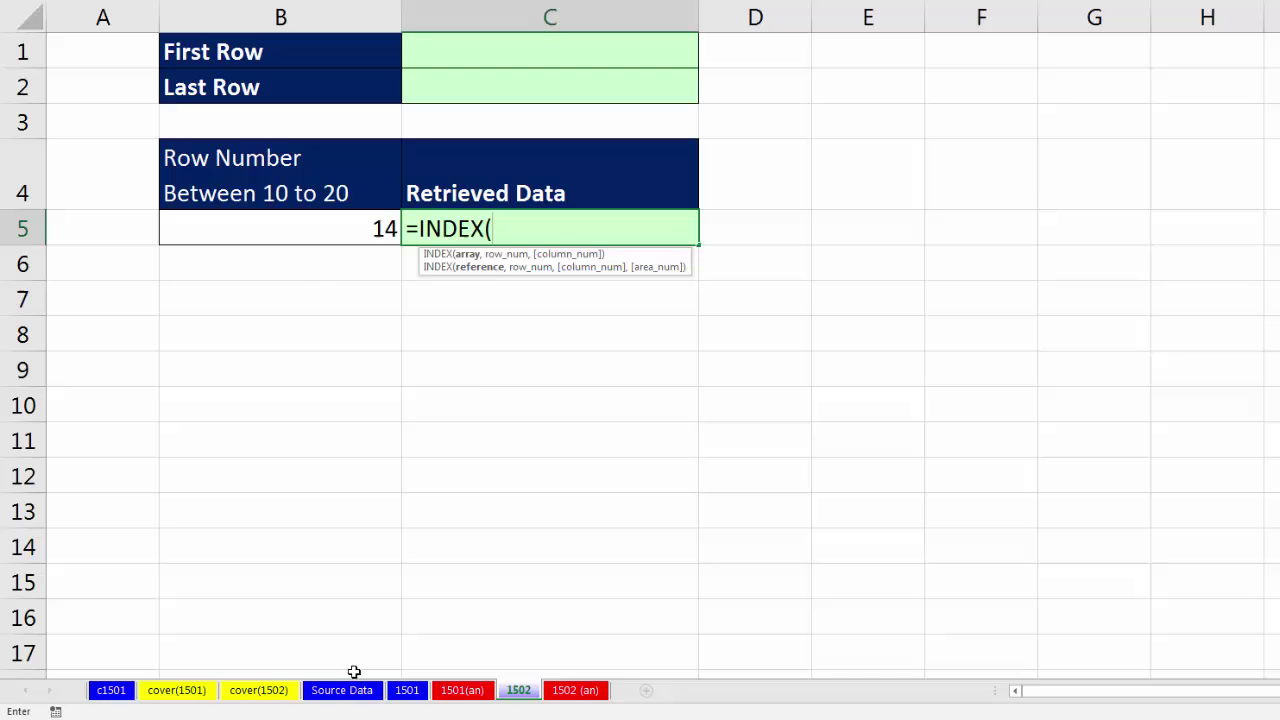
pyautogui.click(355, 692)
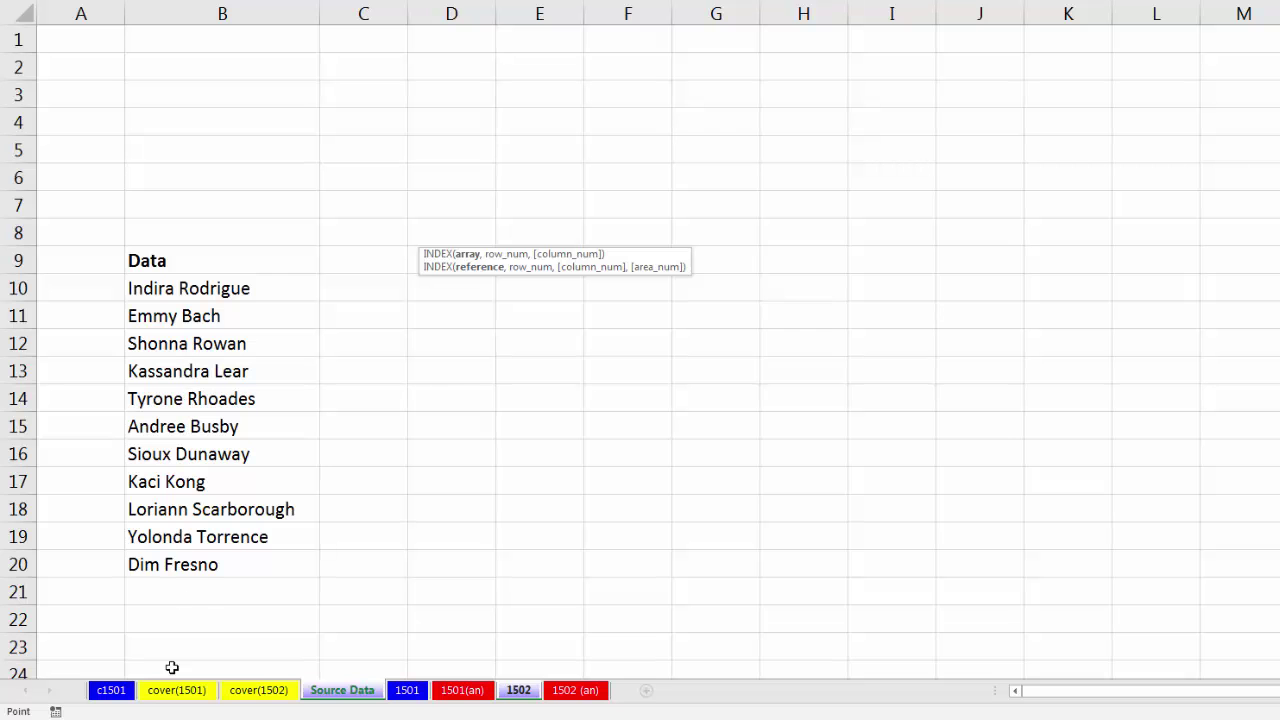
pyautogui.click(251, 13)
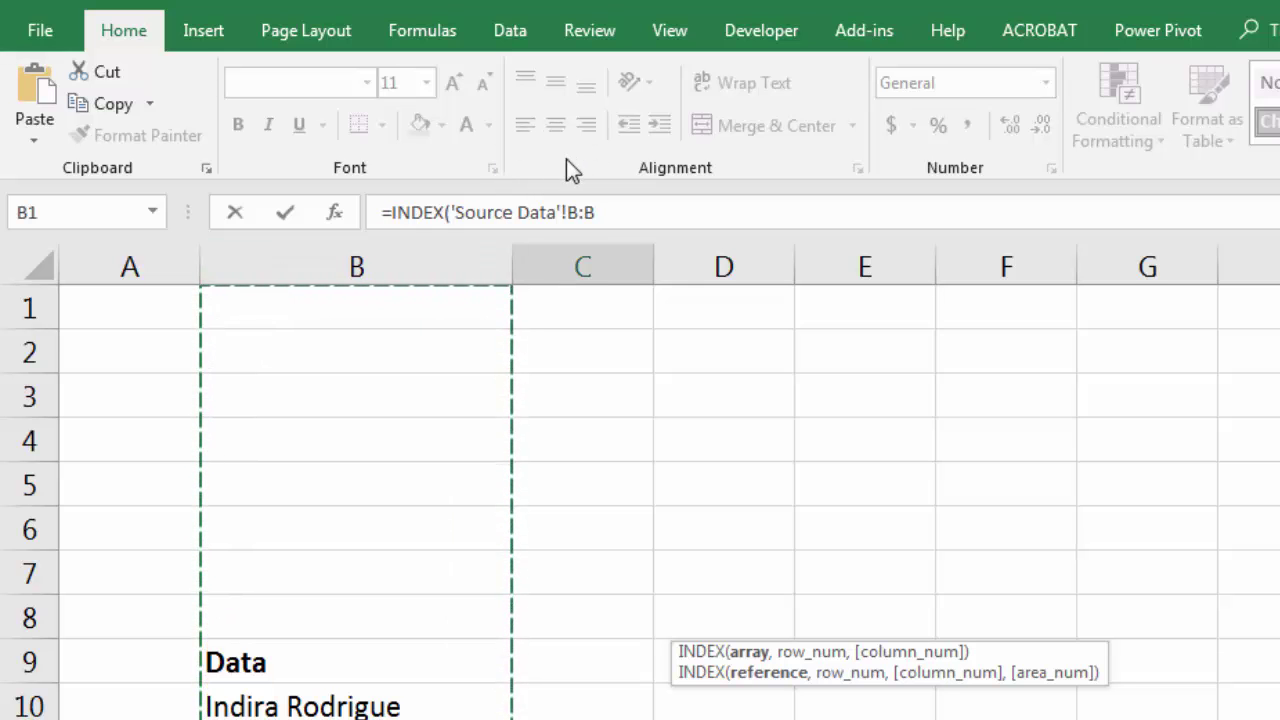
pyautogui.click(641, 214)
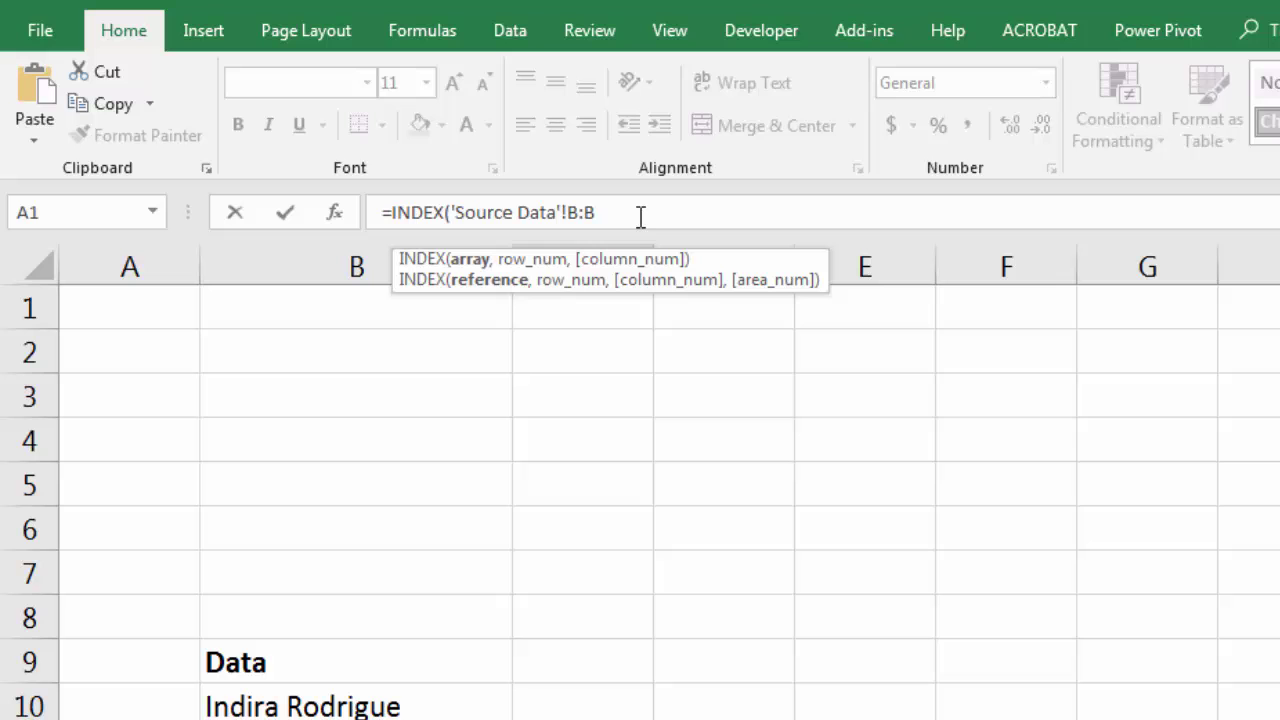
pyautogui.write(',')
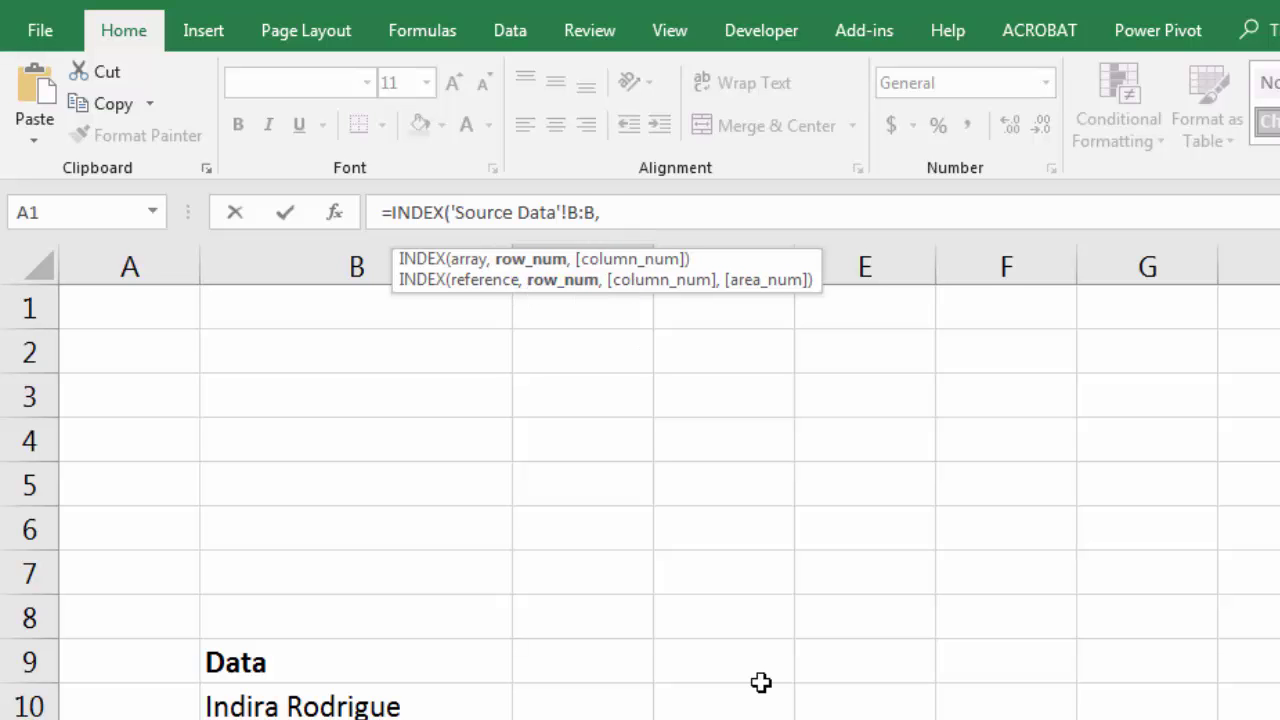
pyautogui.write('B5)')
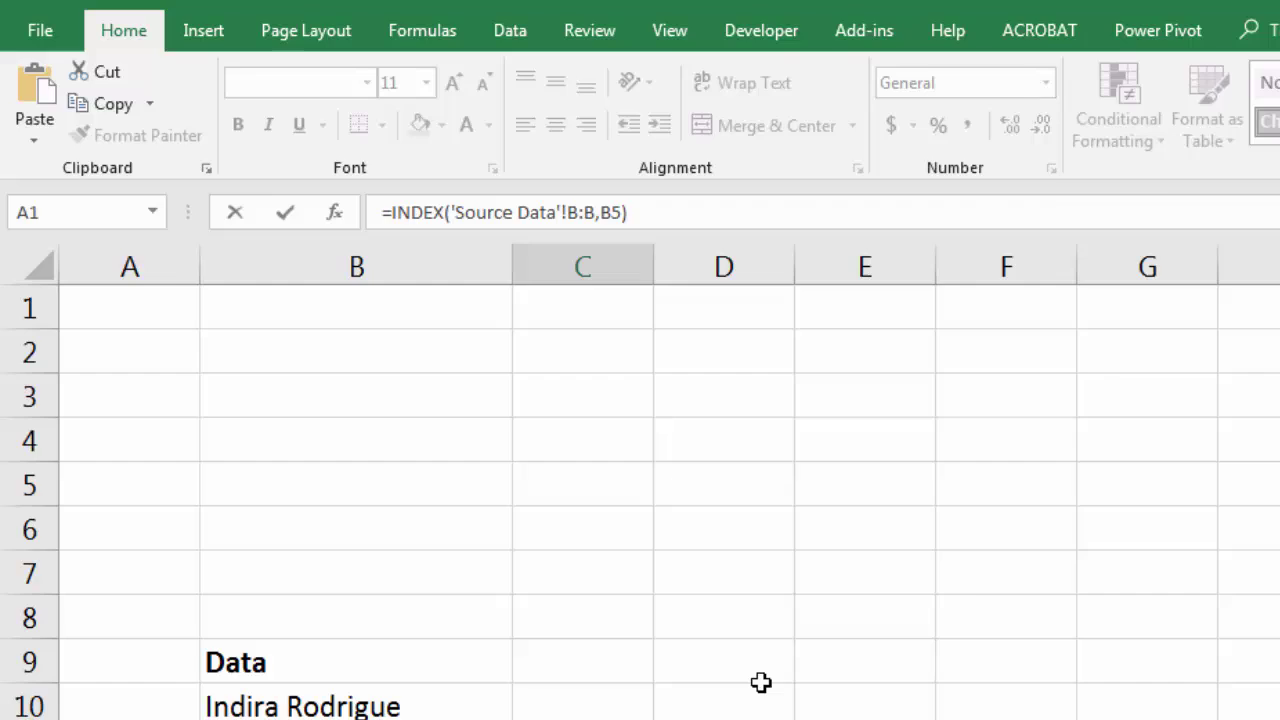
pyautogui.press('Return')
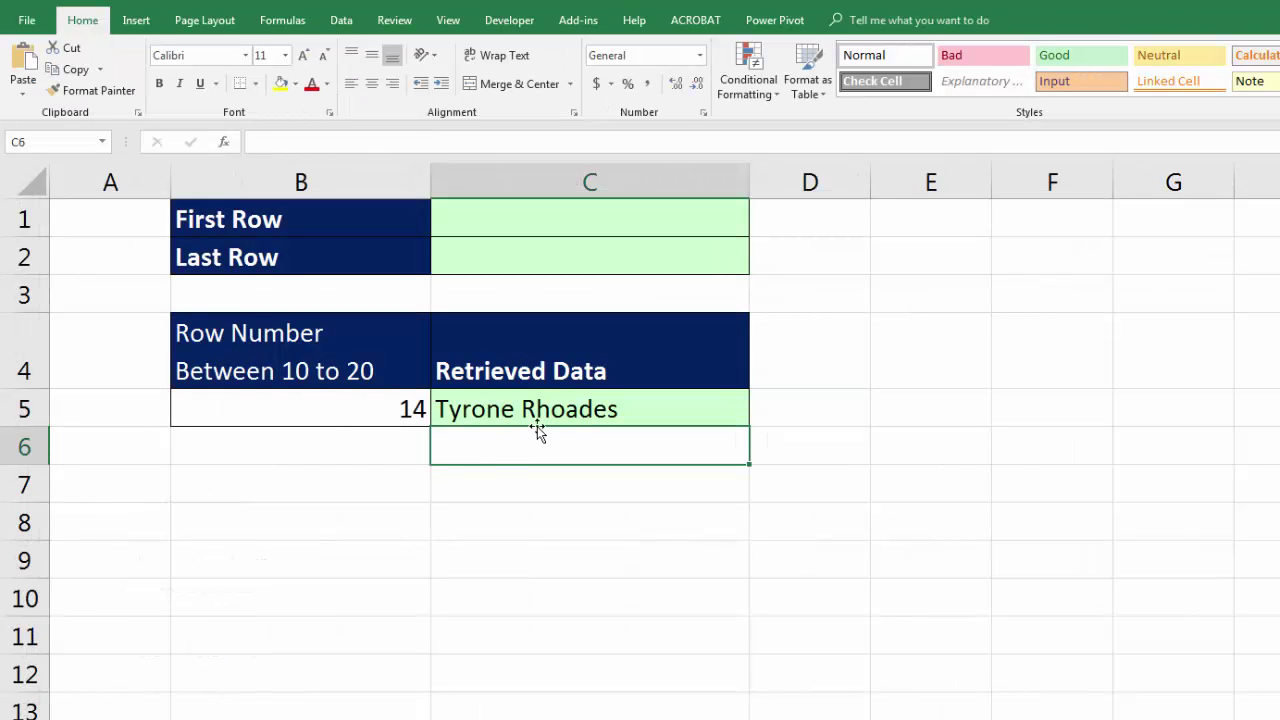
# Enter row numbers 19, then 22 in B5; 22 makes Retrieved Data return 0.
pyautogui.click(394, 406)
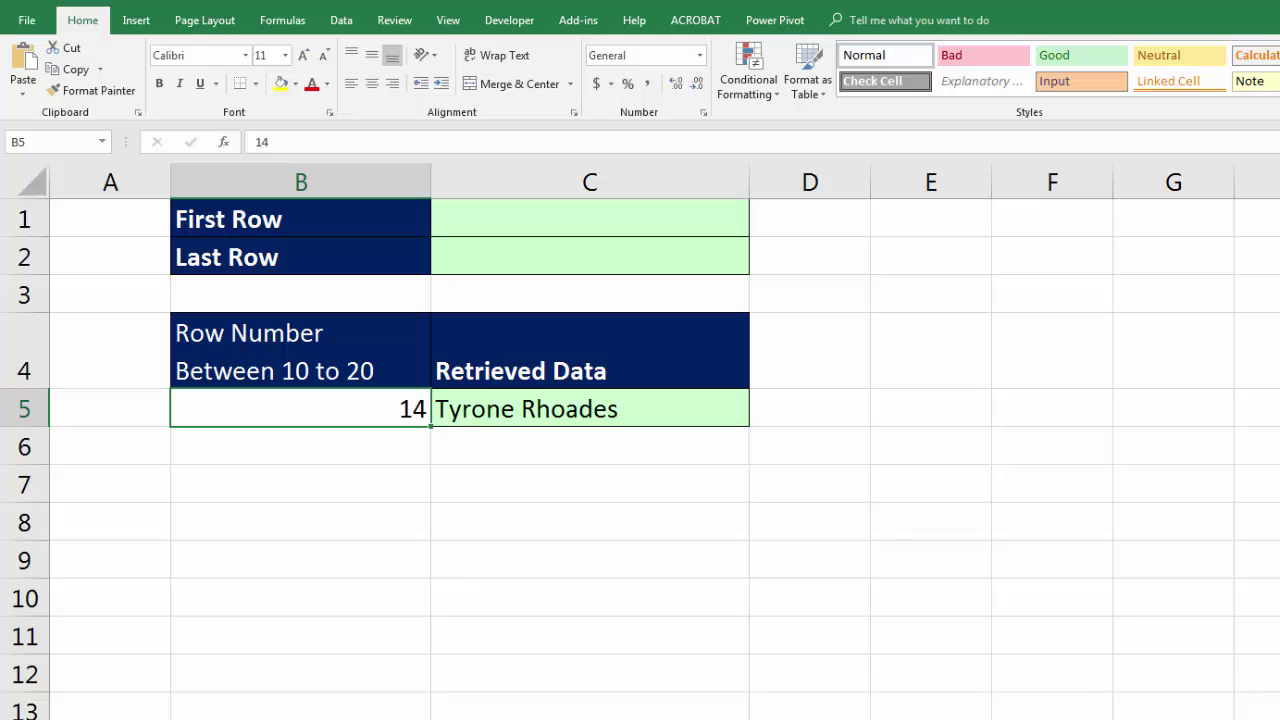
pyautogui.write('19')
pyautogui.press('Return')
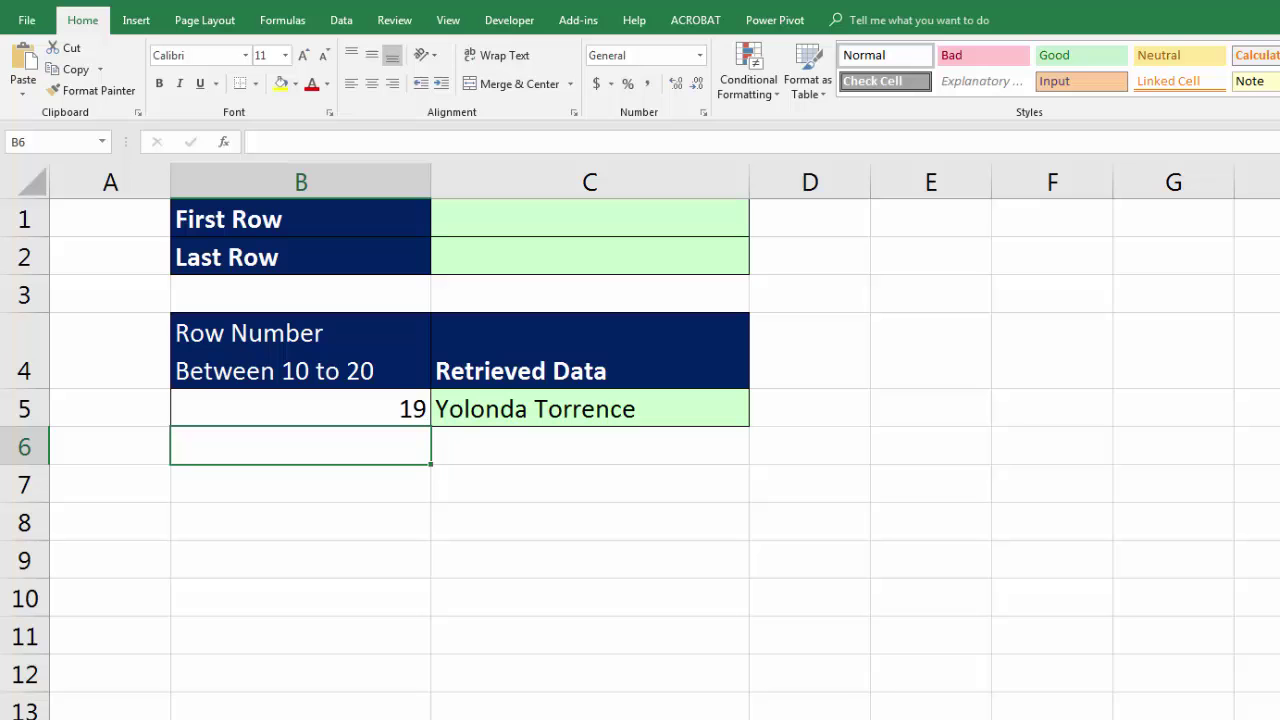
pyautogui.click(376, 396)
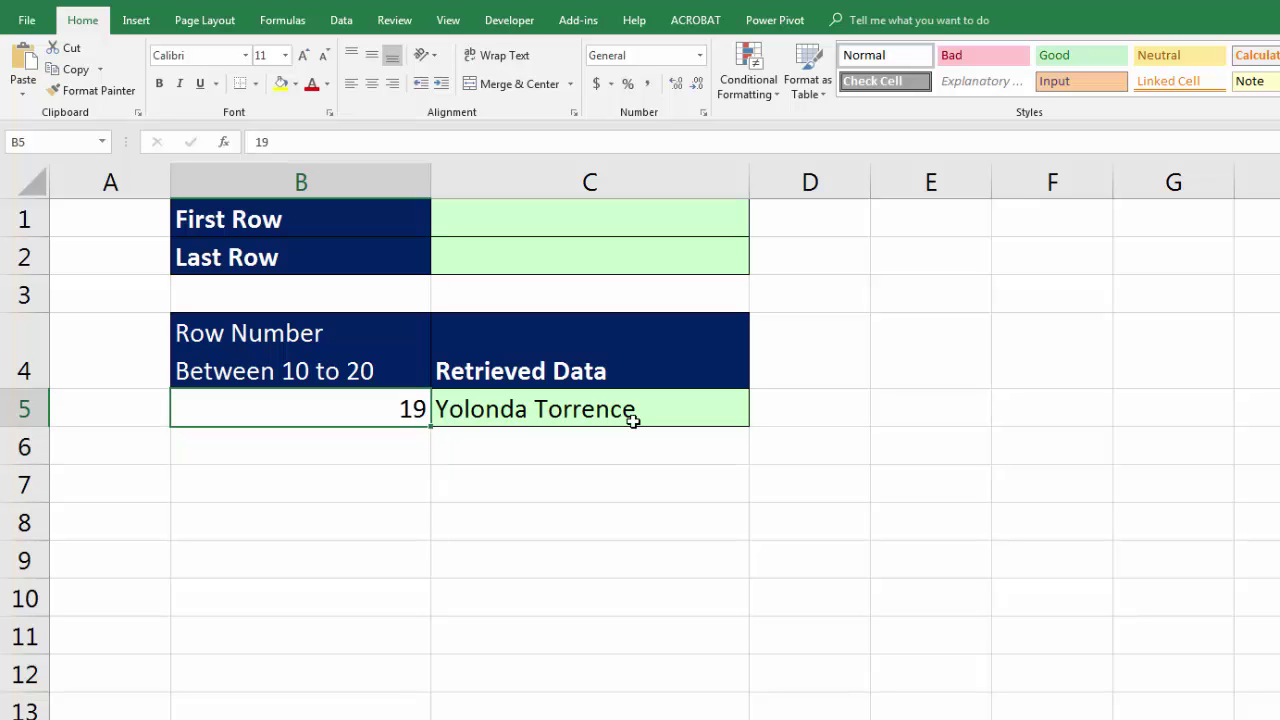
pyautogui.write('22')
pyautogui.press('Return')
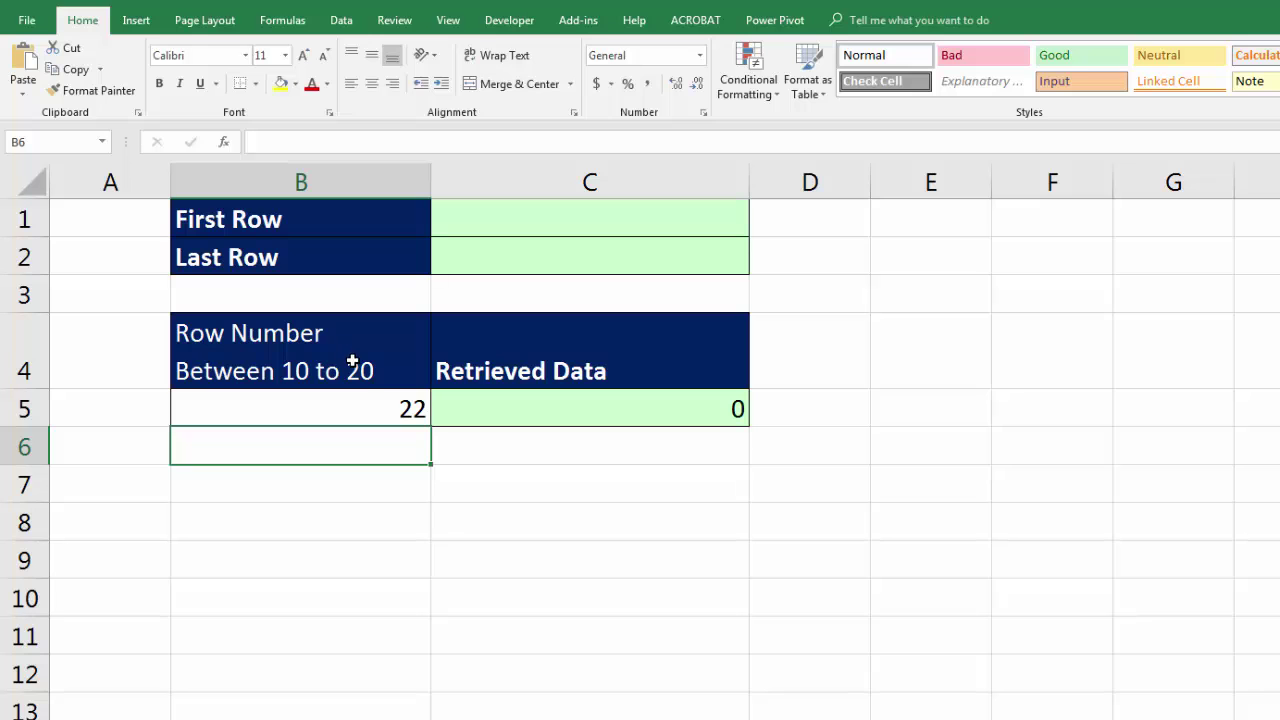
pyautogui.click(365, 405)
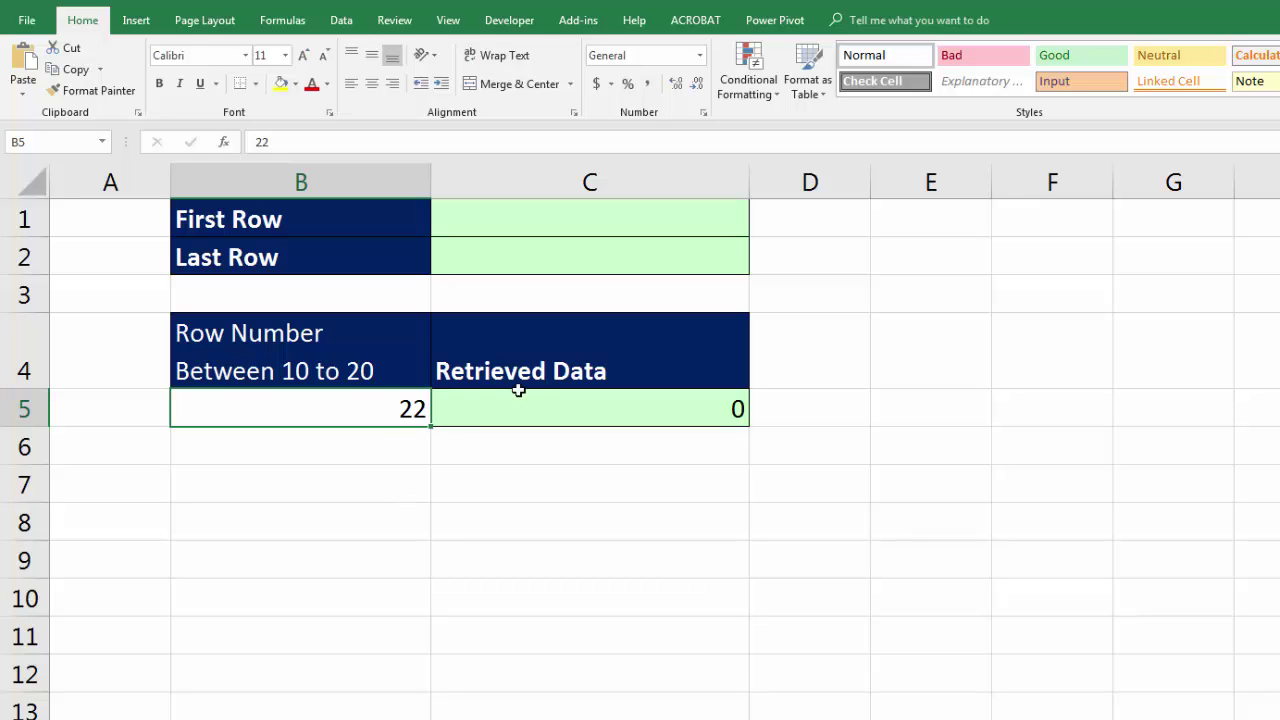
pyautogui.click(572, 225)
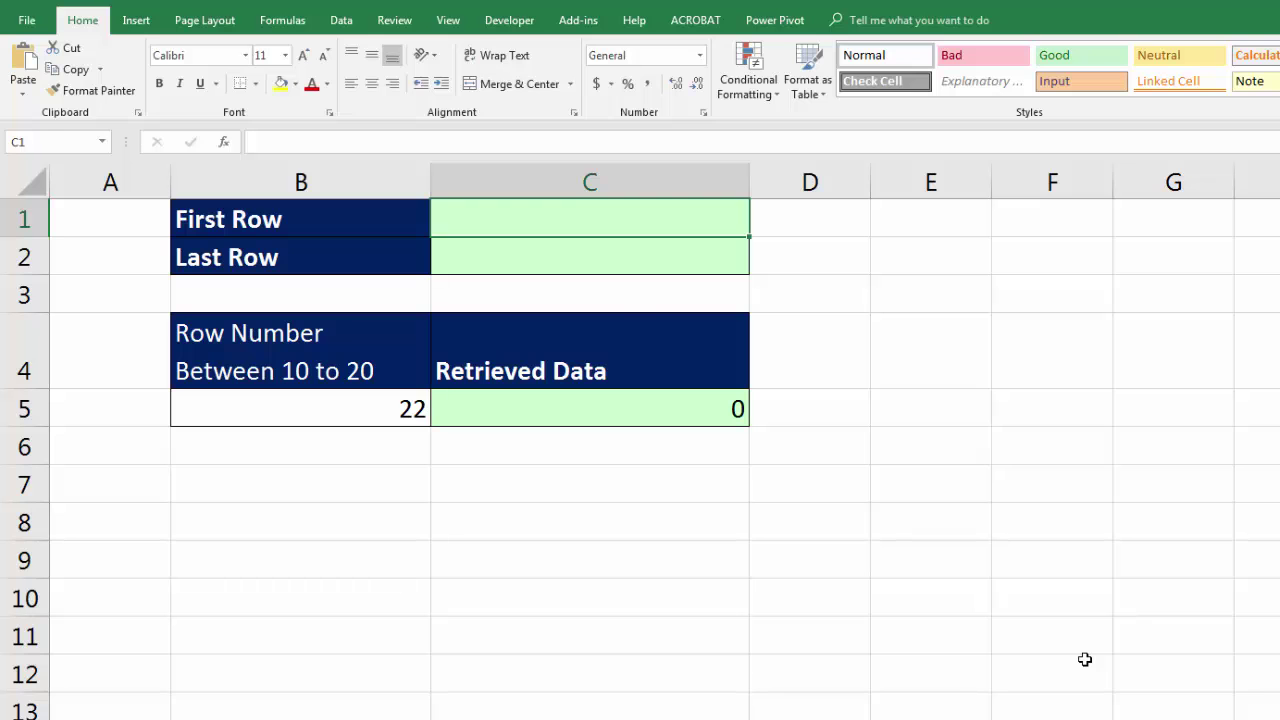
# Enter =ROW('Source Data'!B10) in C1 so First Row returns 10.
pyautogui.write('=row')
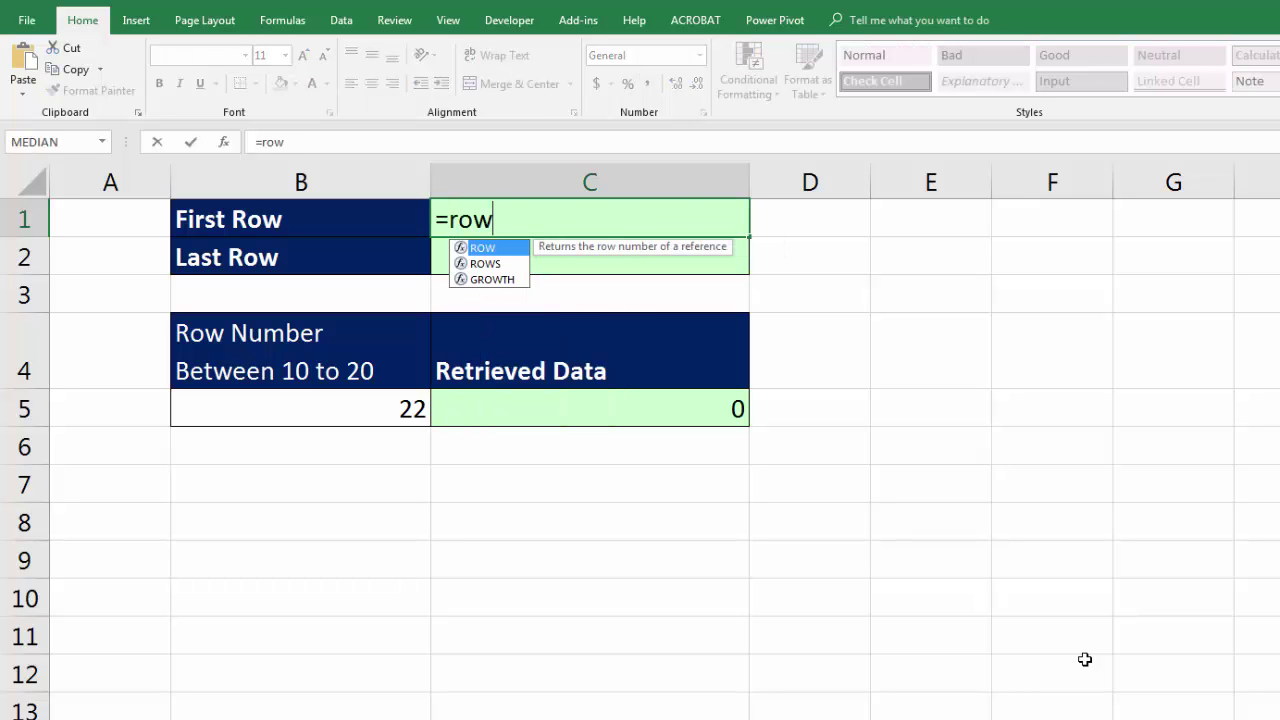
pyautogui.press('Tab')
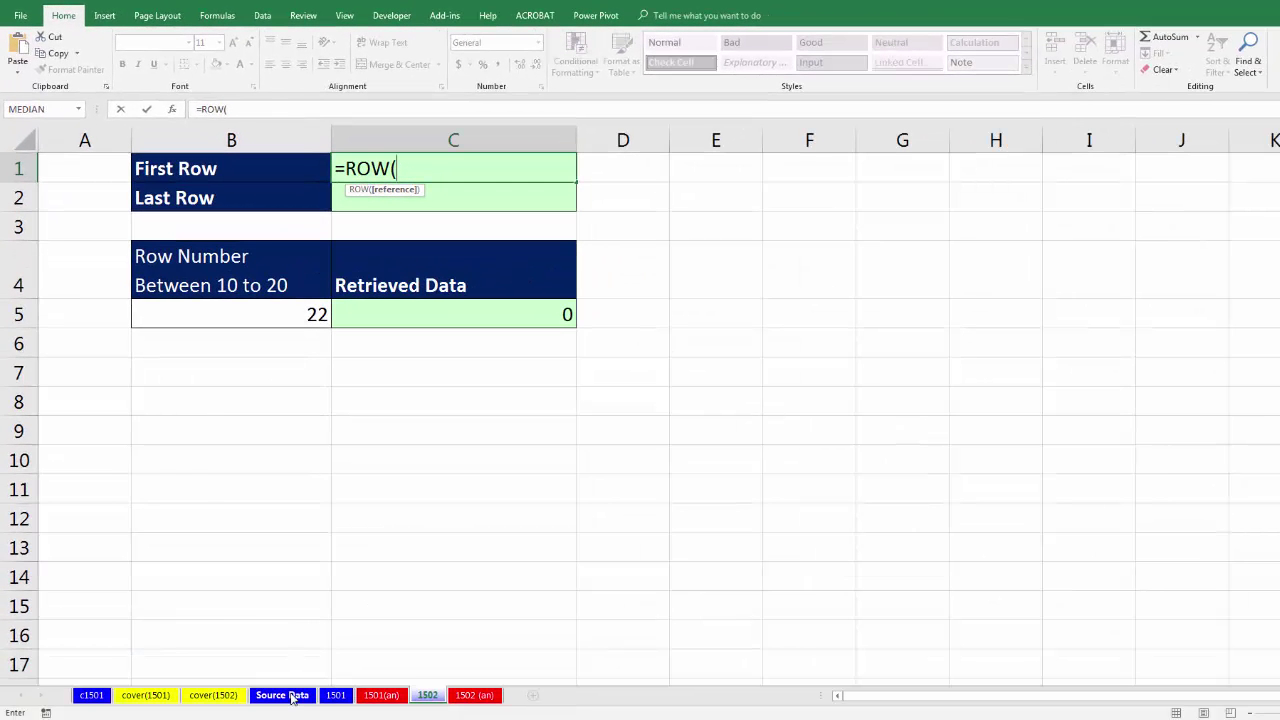
pyautogui.click(290, 695)
pyautogui.click(133, 364)
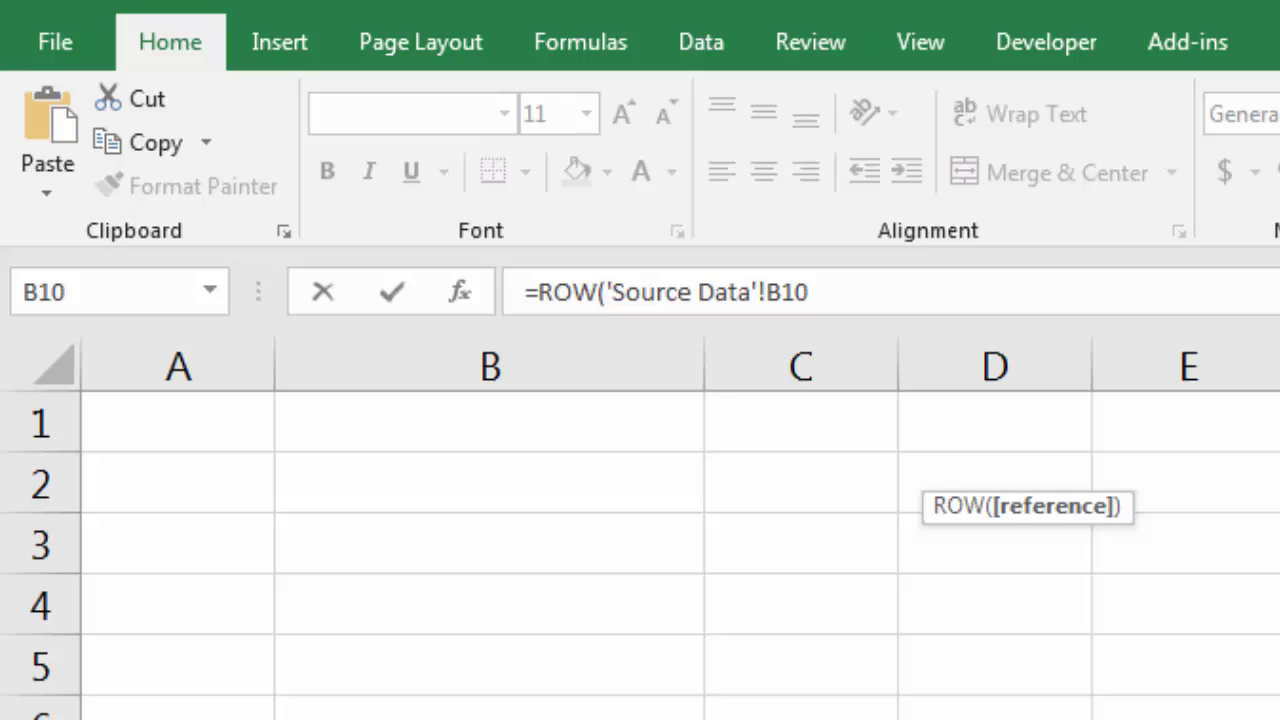
pyautogui.write(')')
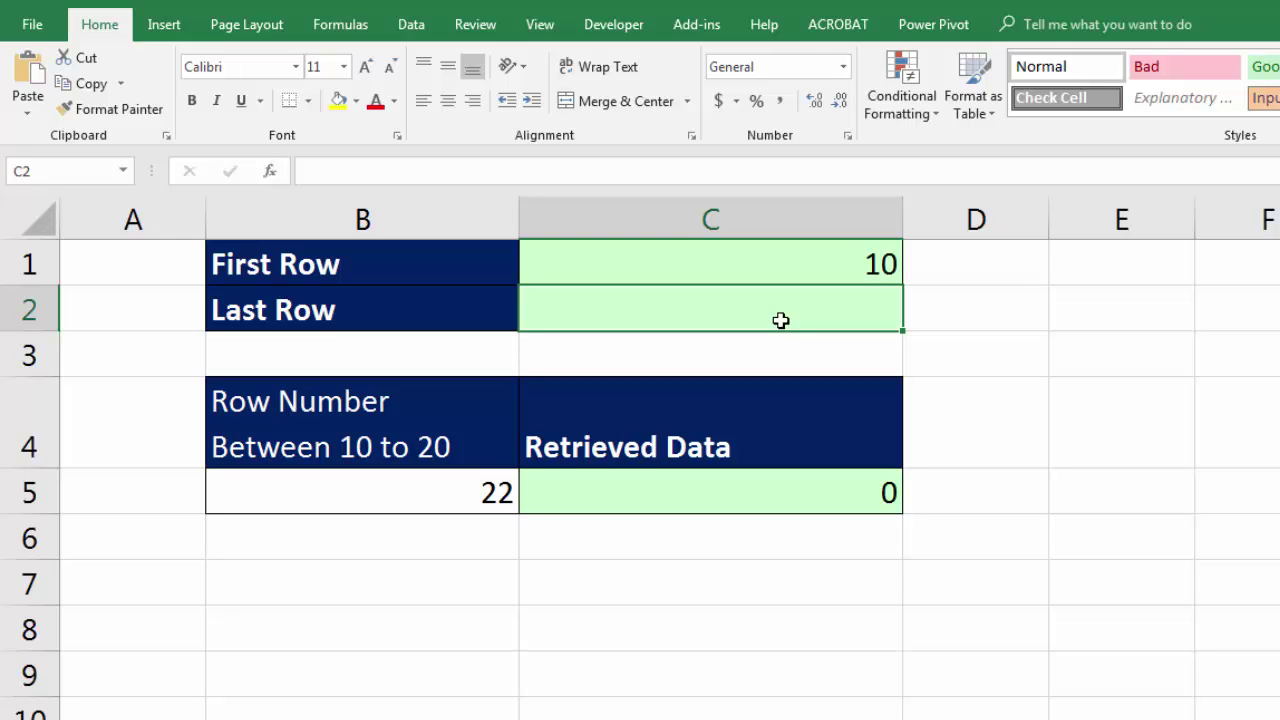
# Begin the Last Row formula in C2 with =MATCH( and no arguments yet.
pyautogui.write('=')
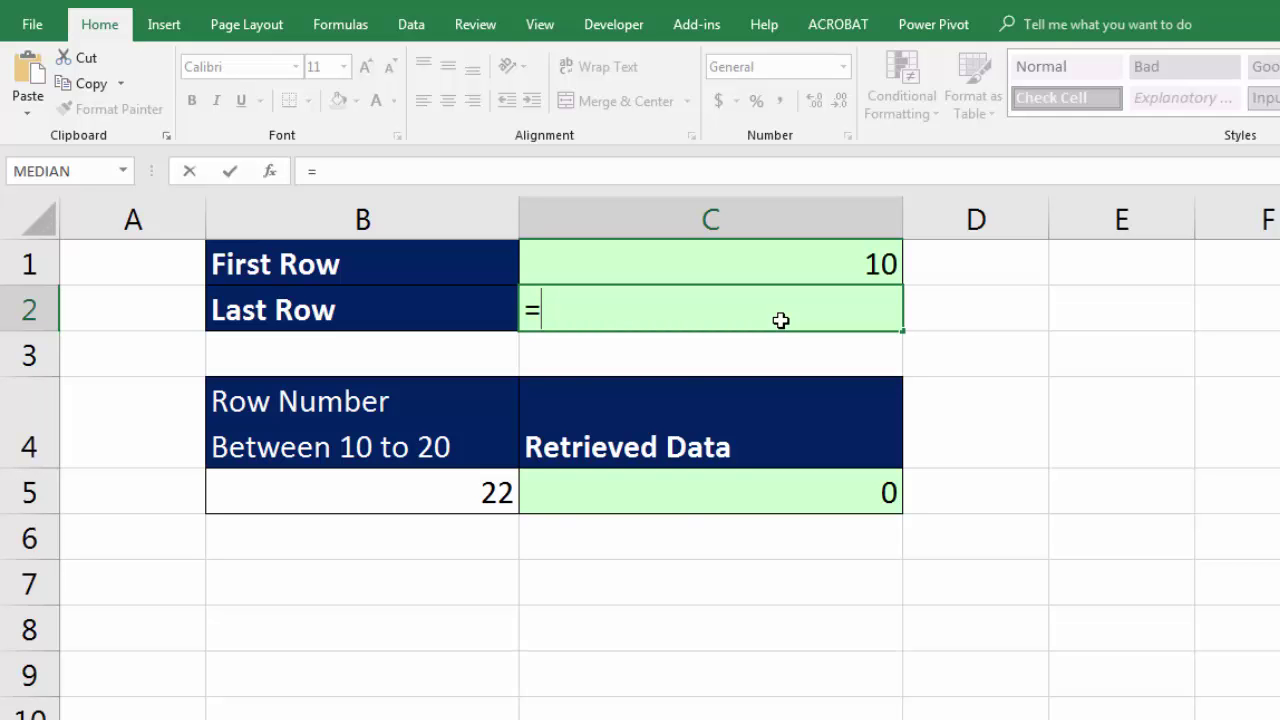
pyautogui.write('mat')
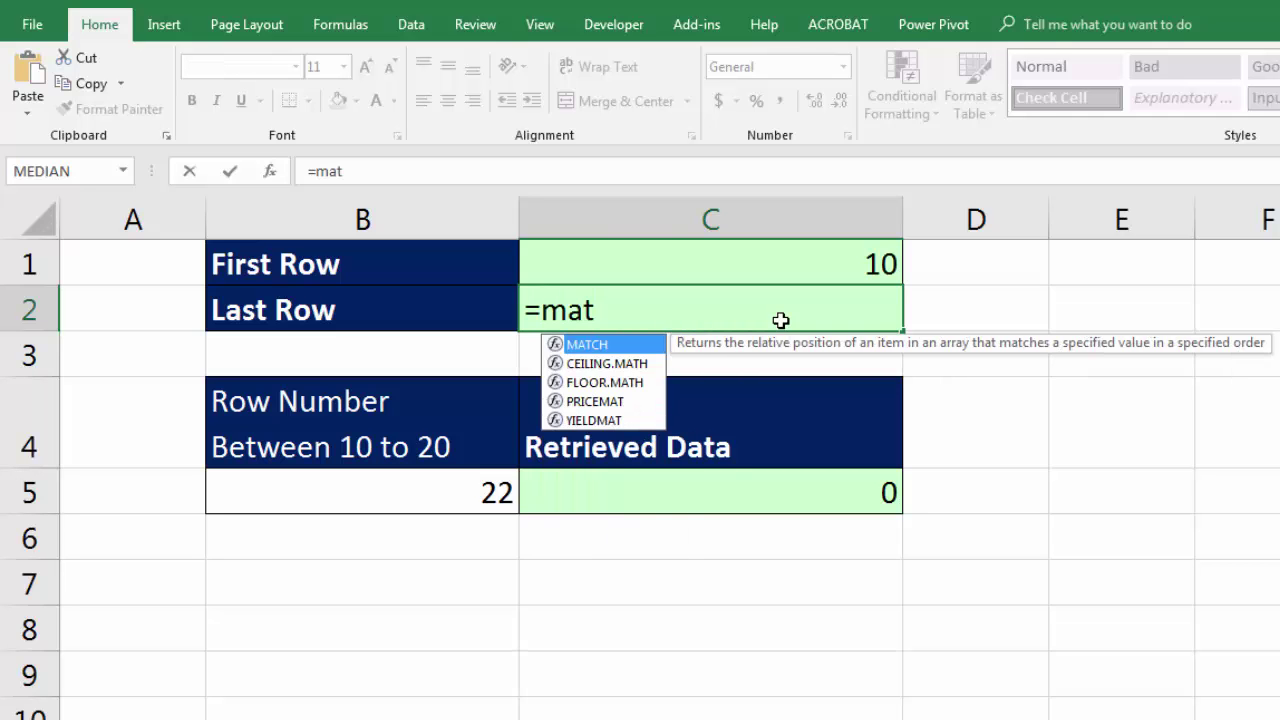
pyautogui.press('Tab')
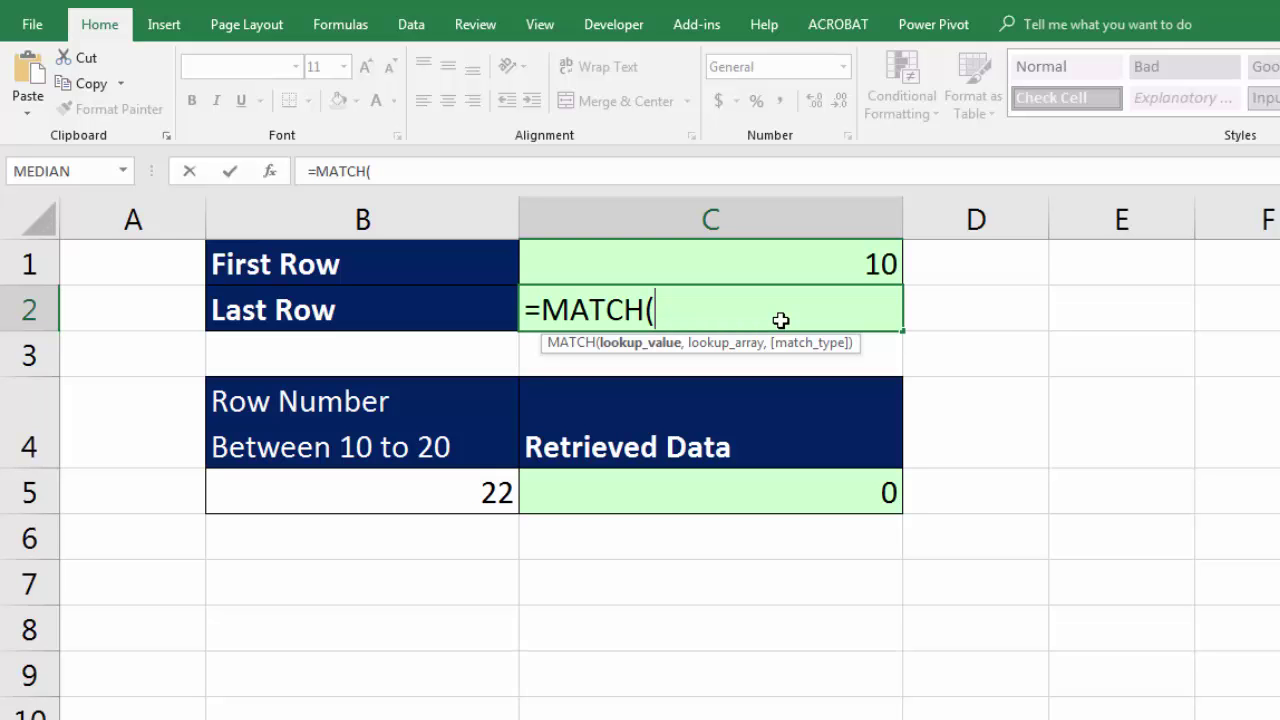
pyautogui.write(',')
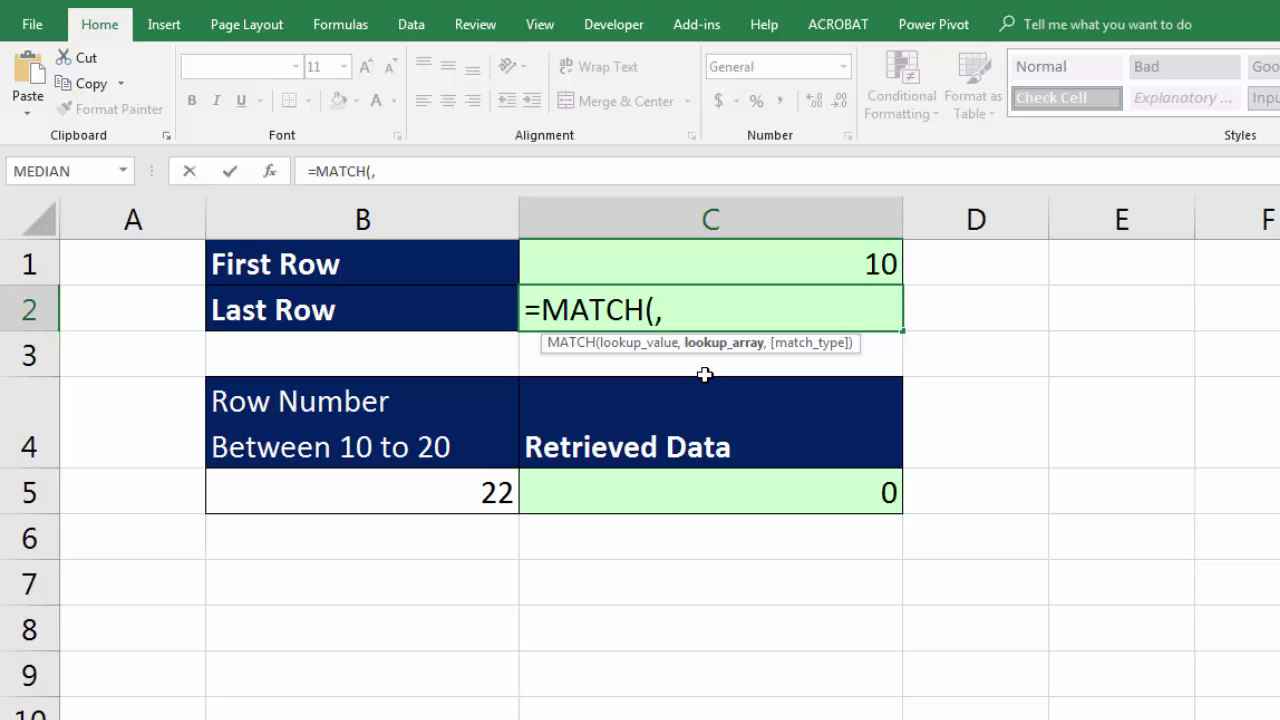
pyautogui.press('BackSpace')
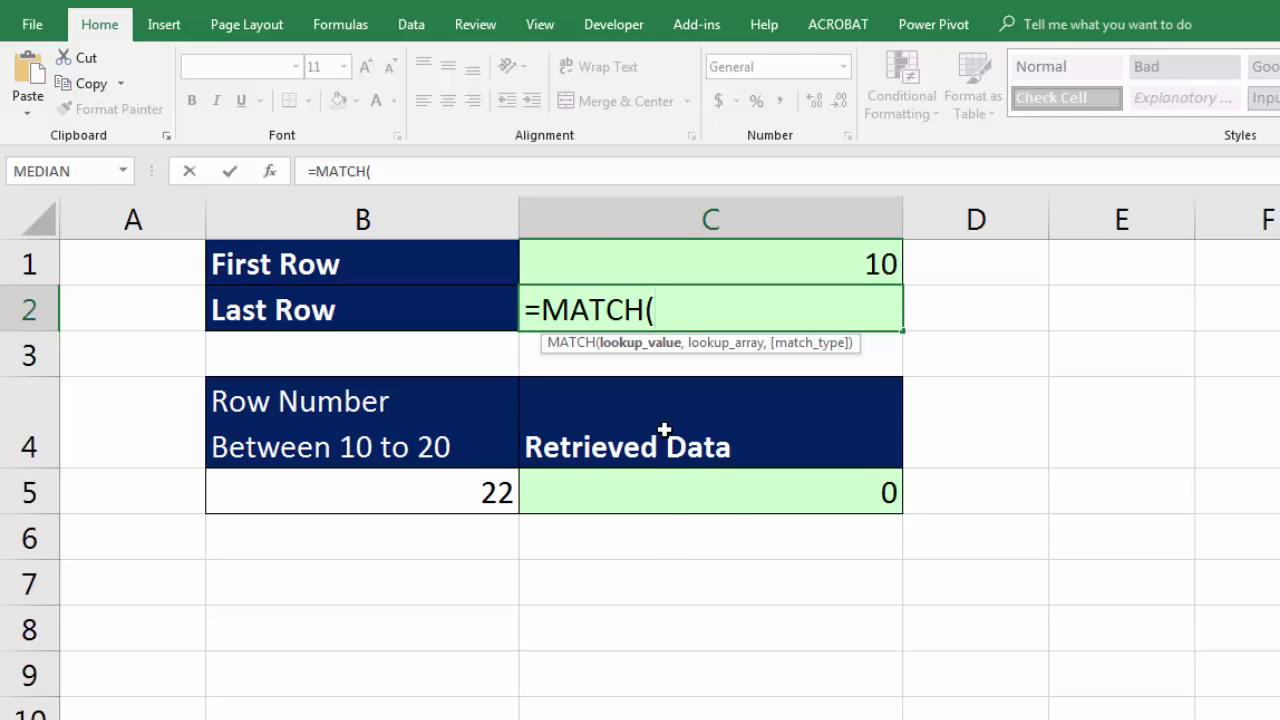
# Add REPT("z",255) as the MATCH lookup value in C2.
pyautogui.write('rep')
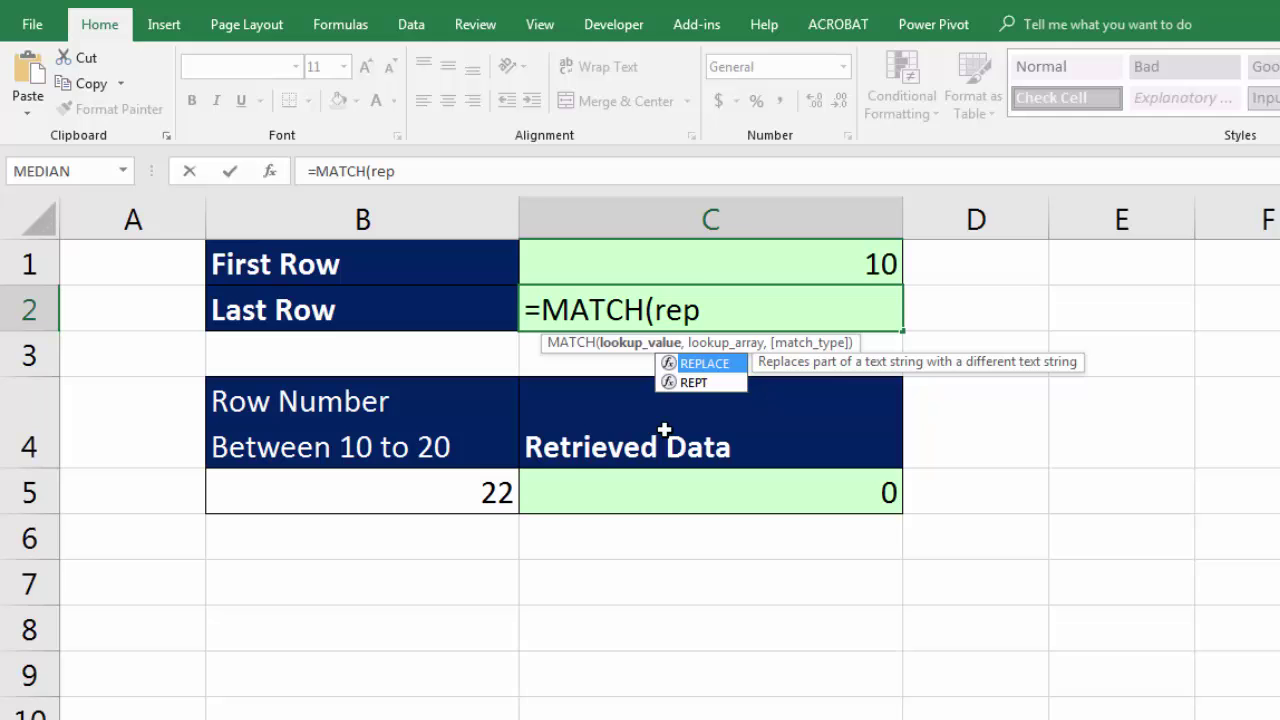
pyautogui.press('Down')
pyautogui.press('Tab')
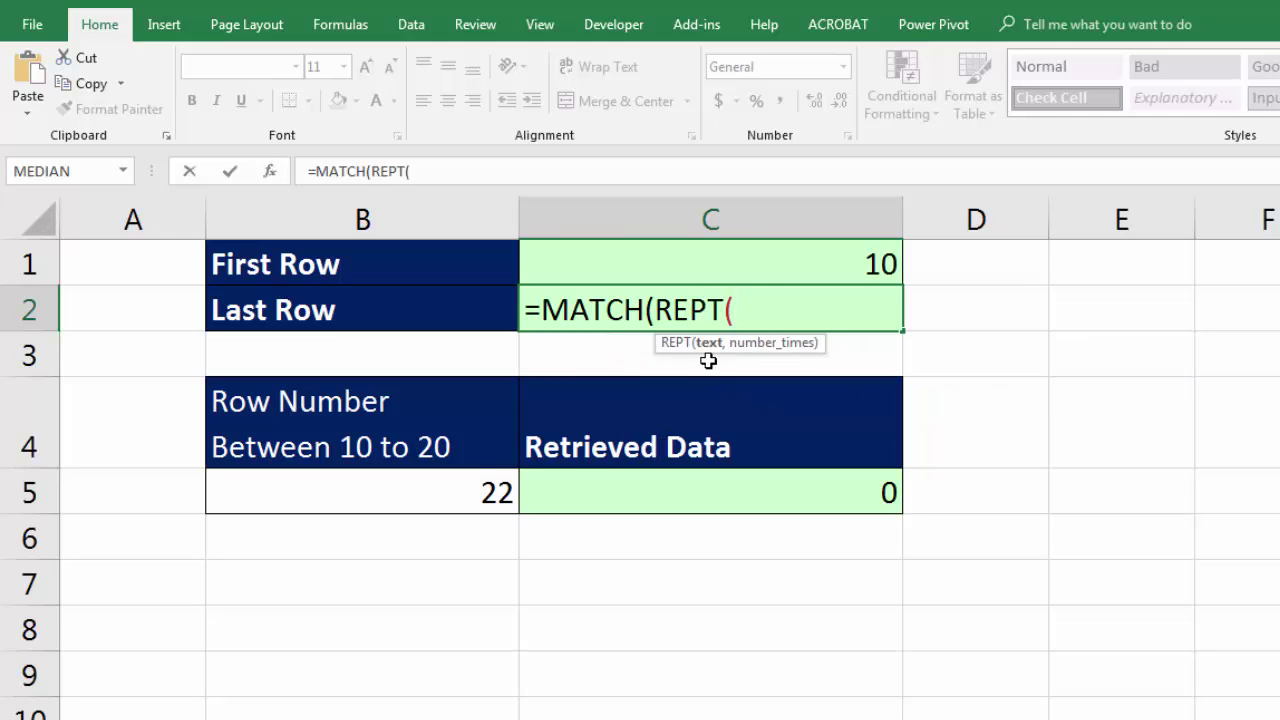
pyautogui.write('"z",')
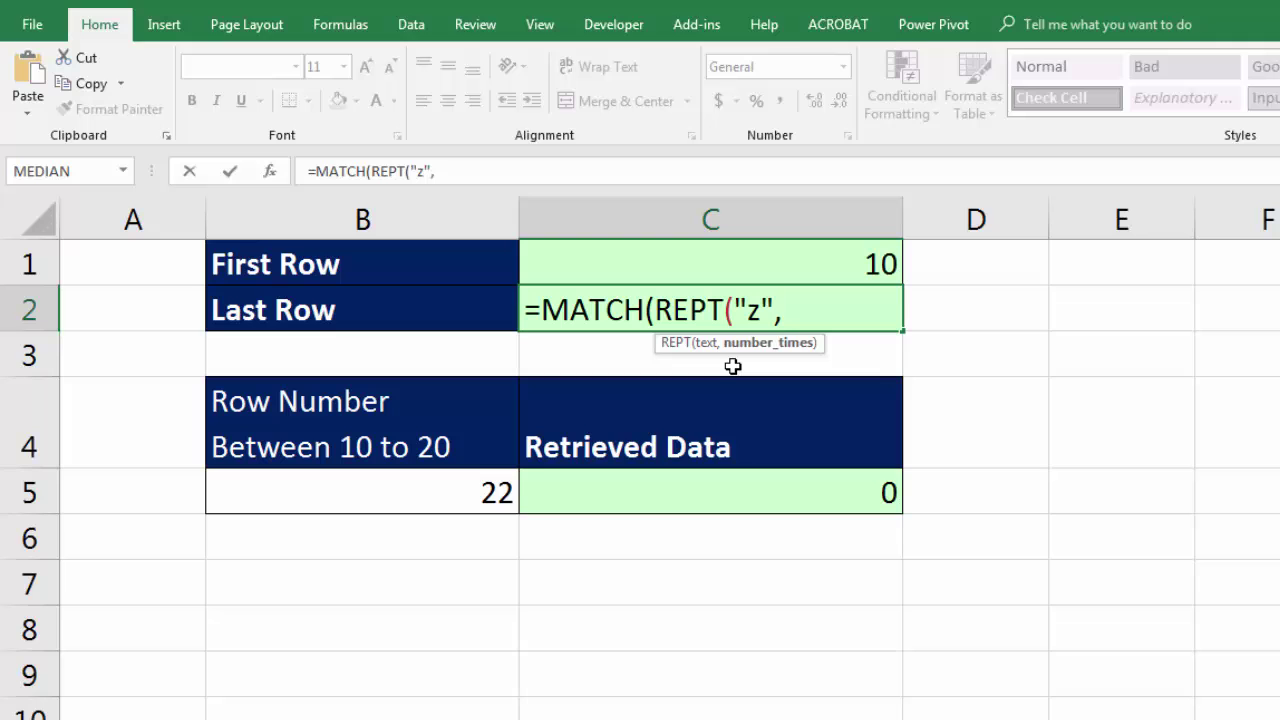
pyautogui.write('3')
pyautogui.press('BackSpace')
pyautogui.write('5')
pyautogui.press('BackSpace')
pyautogui.write('255)')
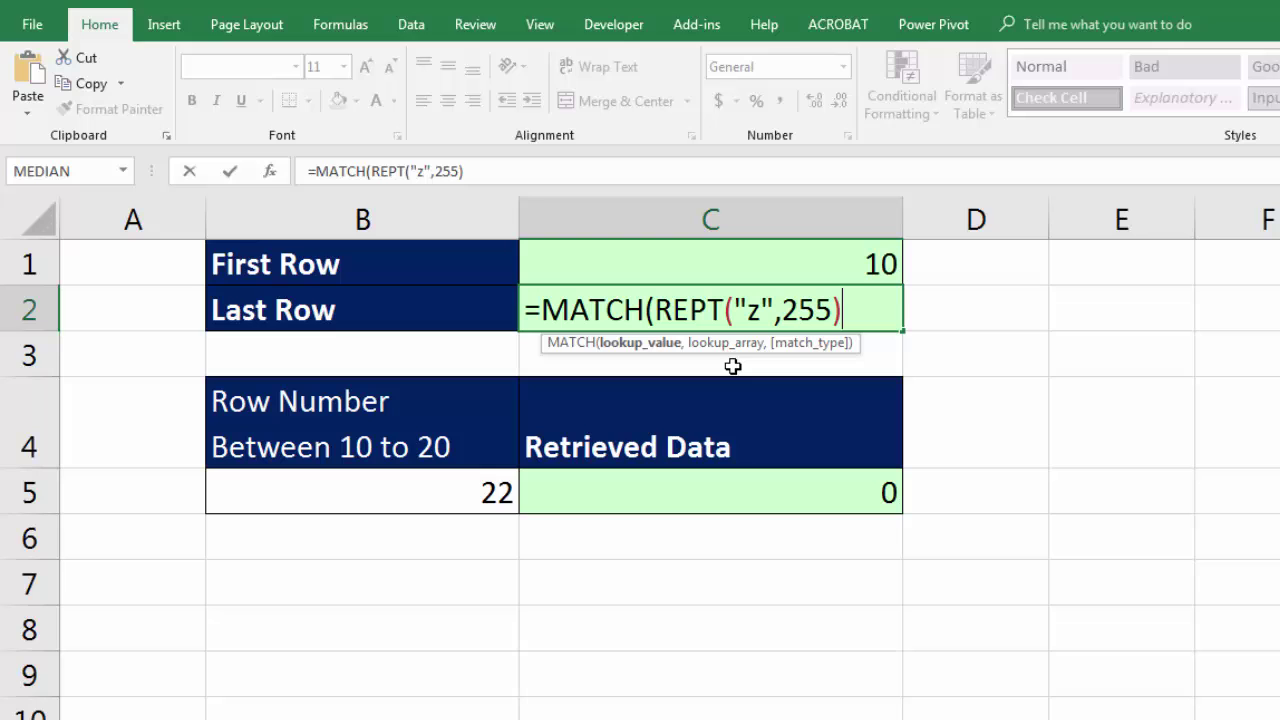
pyautogui.click(800, 310)
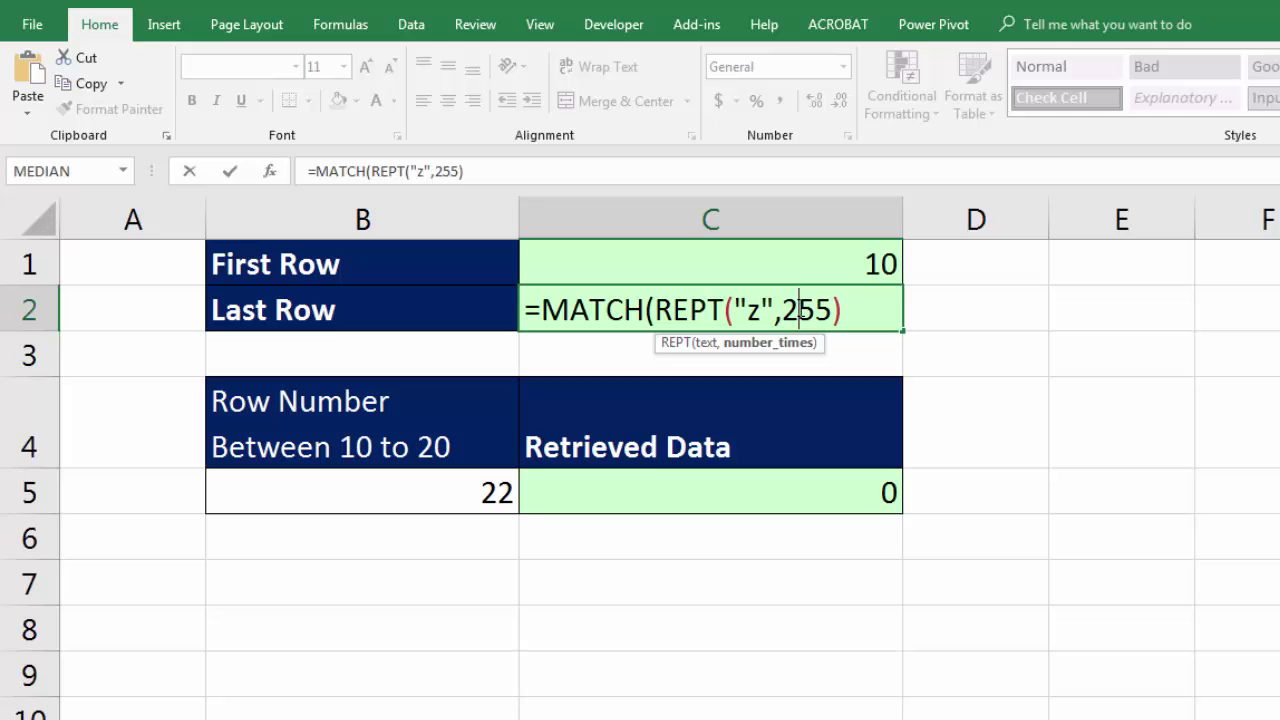
pyautogui.click(654, 310)
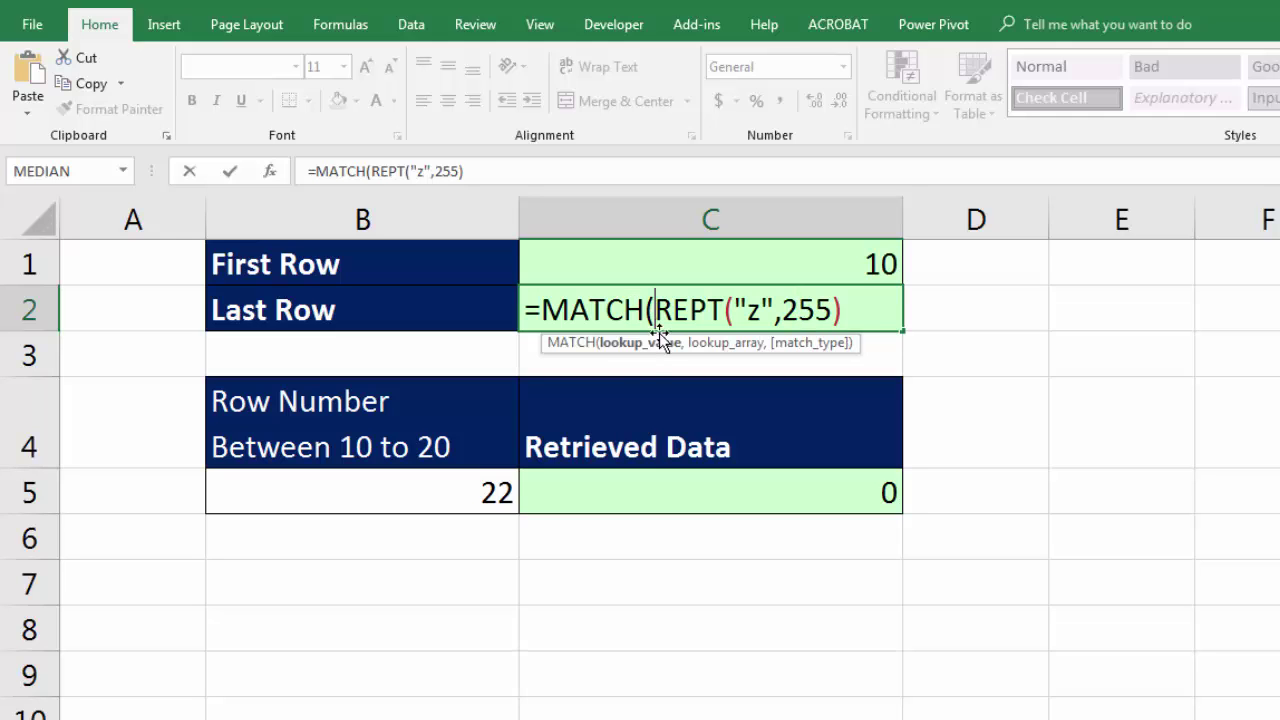
pyautogui.click(868, 314)
pyautogui.write(',')
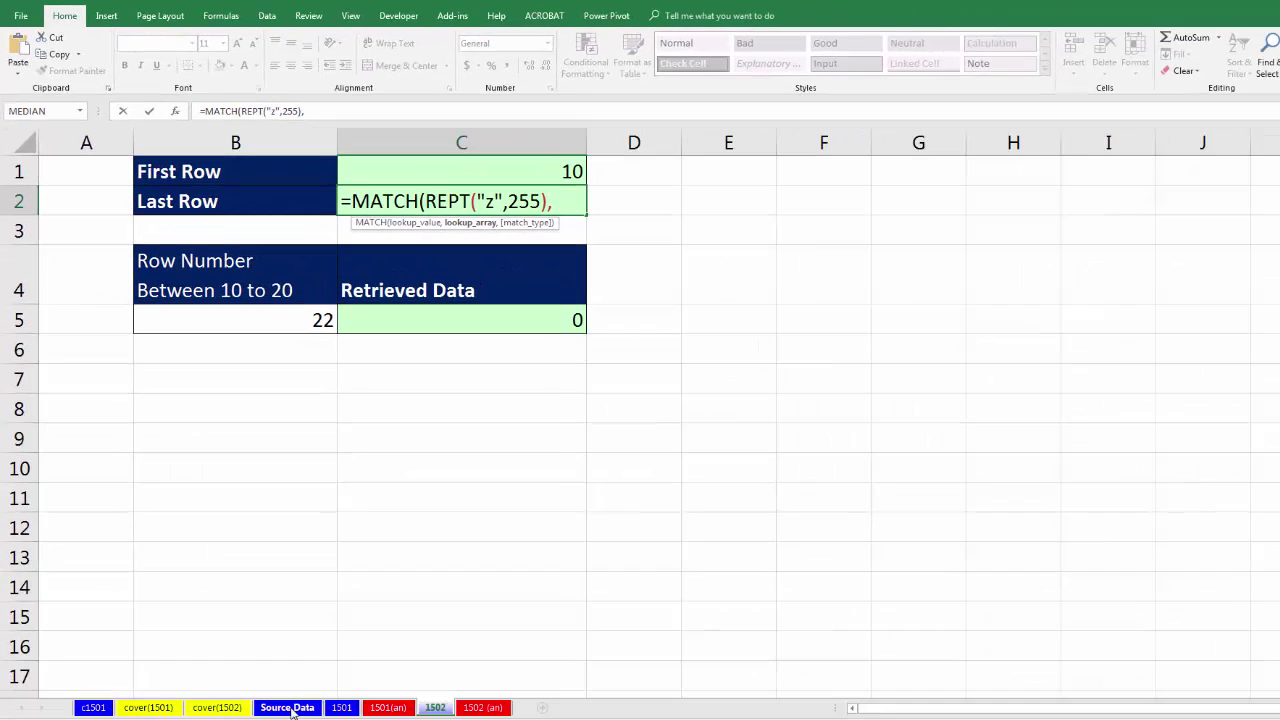
# Finish with 'Source Data'!B:B as the lookup range so Last Row returns 20.
pyautogui.click(282, 694)
pyautogui.click(195, 135)
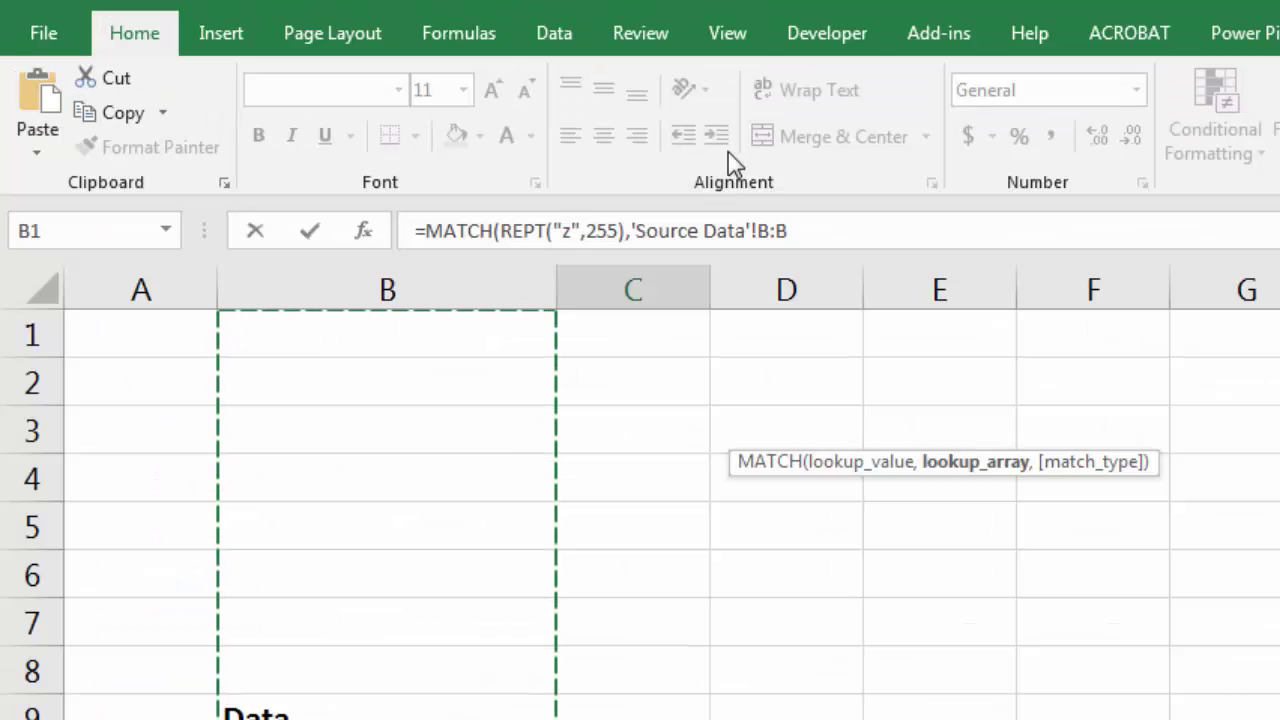
pyautogui.click(882, 231)
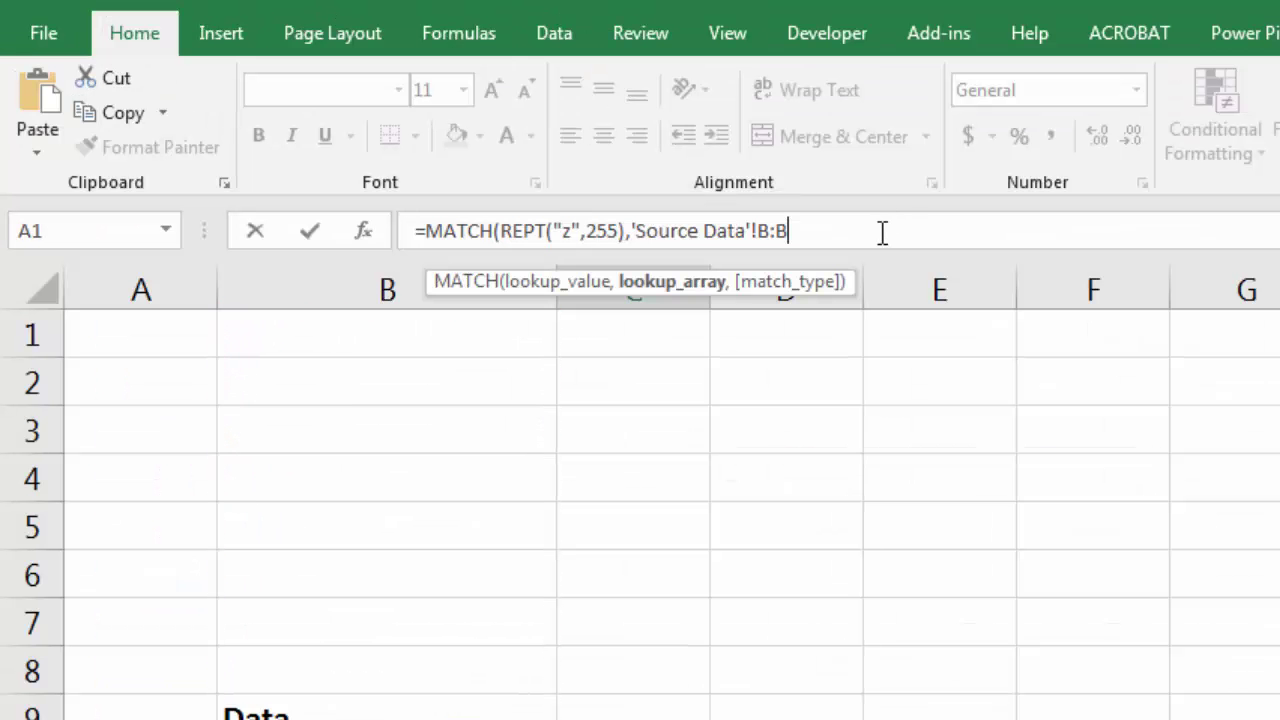
pyautogui.write(')')
pyautogui.press('Return')
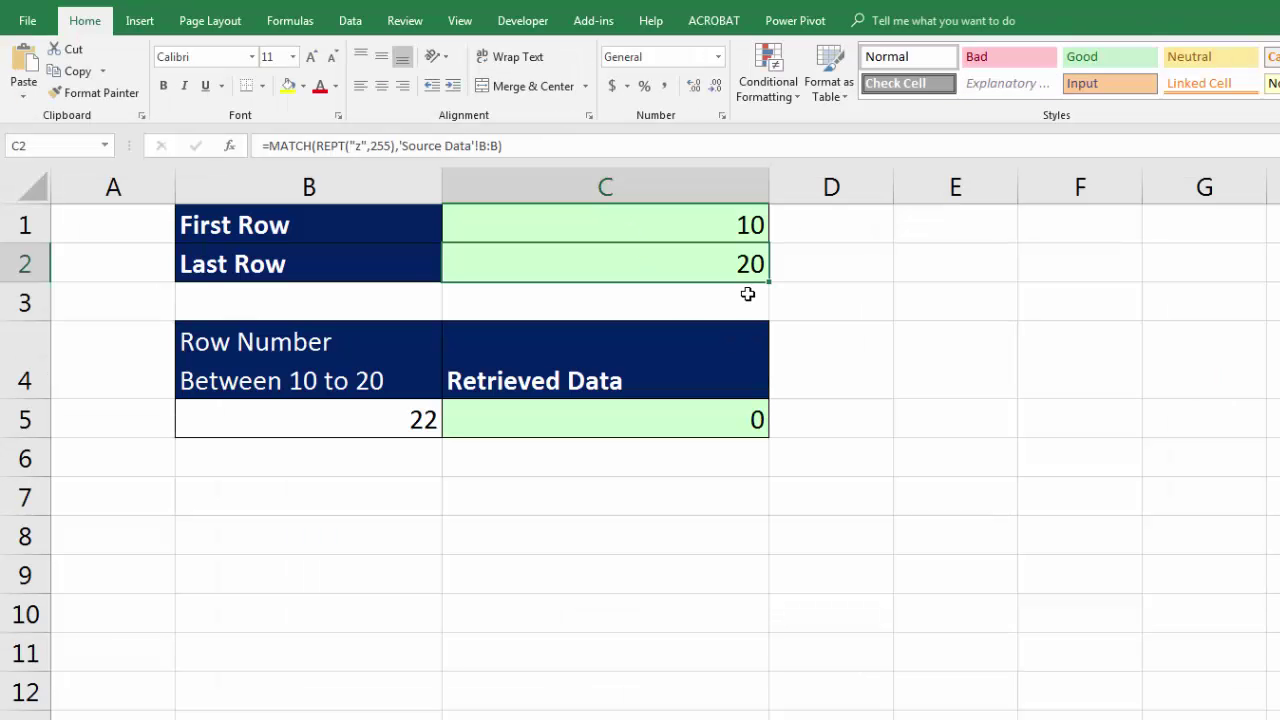
pyautogui.press('F2')
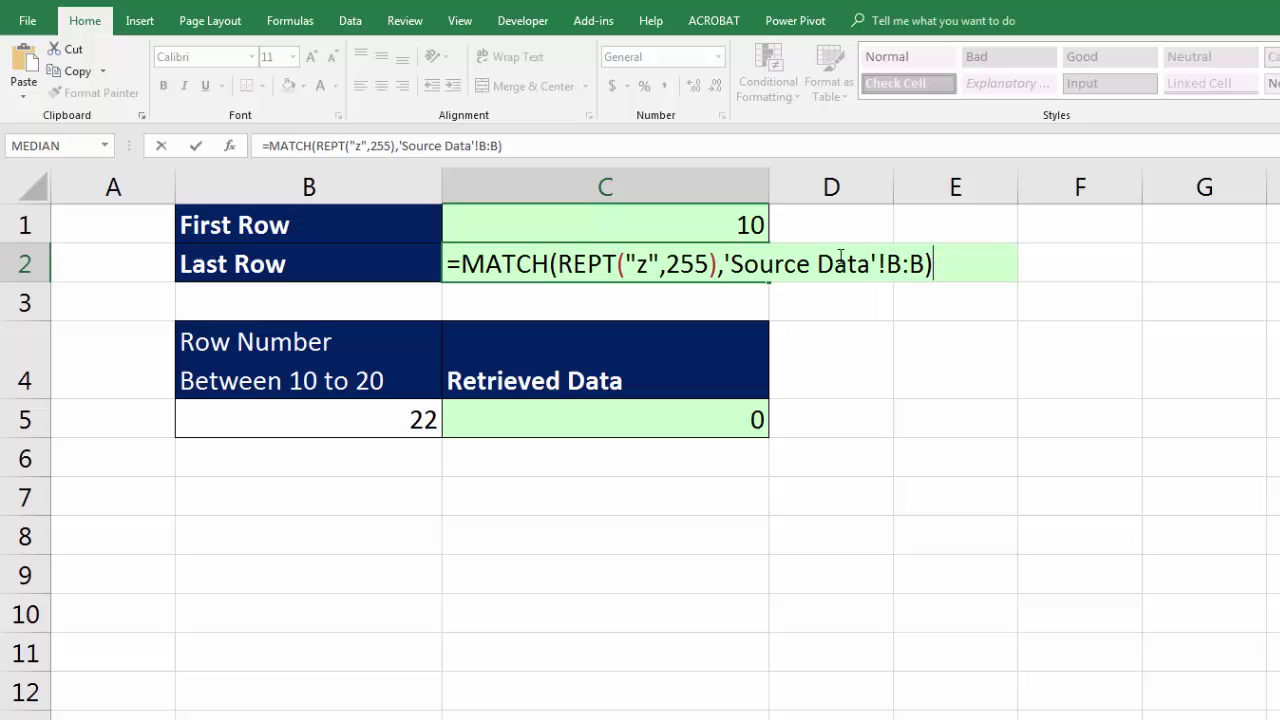
pyautogui.press('Left')
pyautogui.press('Delete')
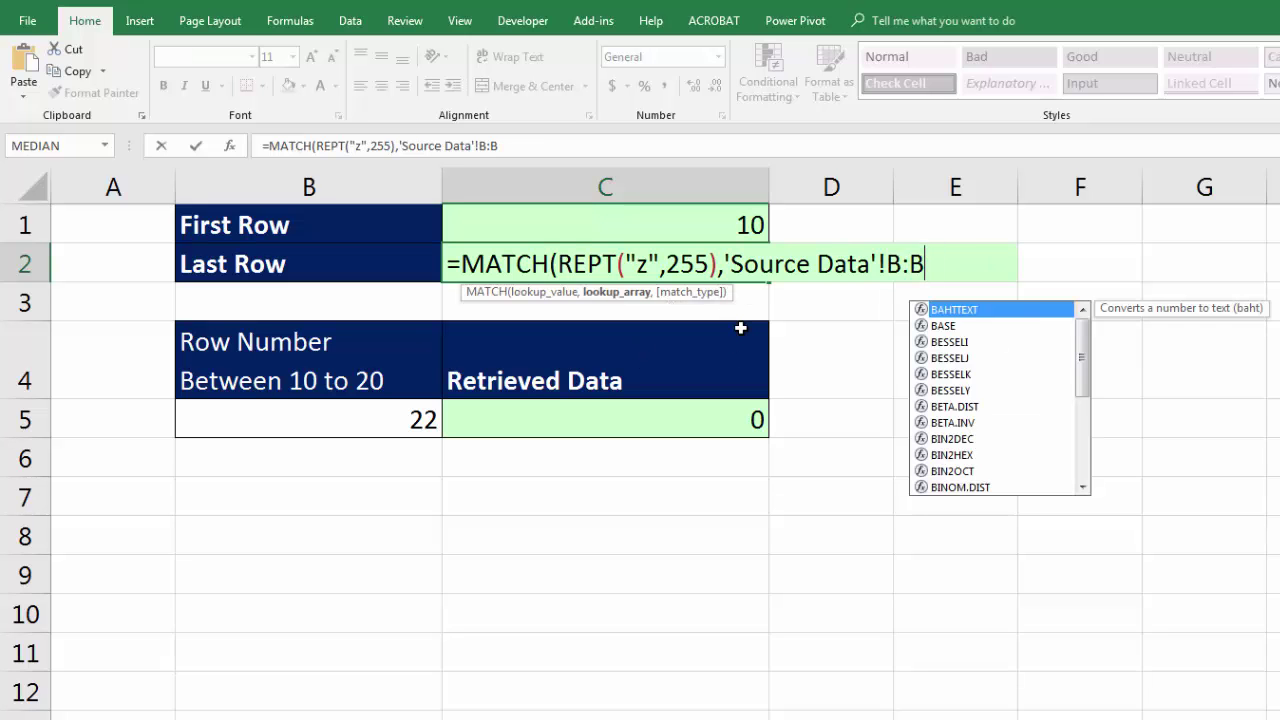
pyautogui.write(',')
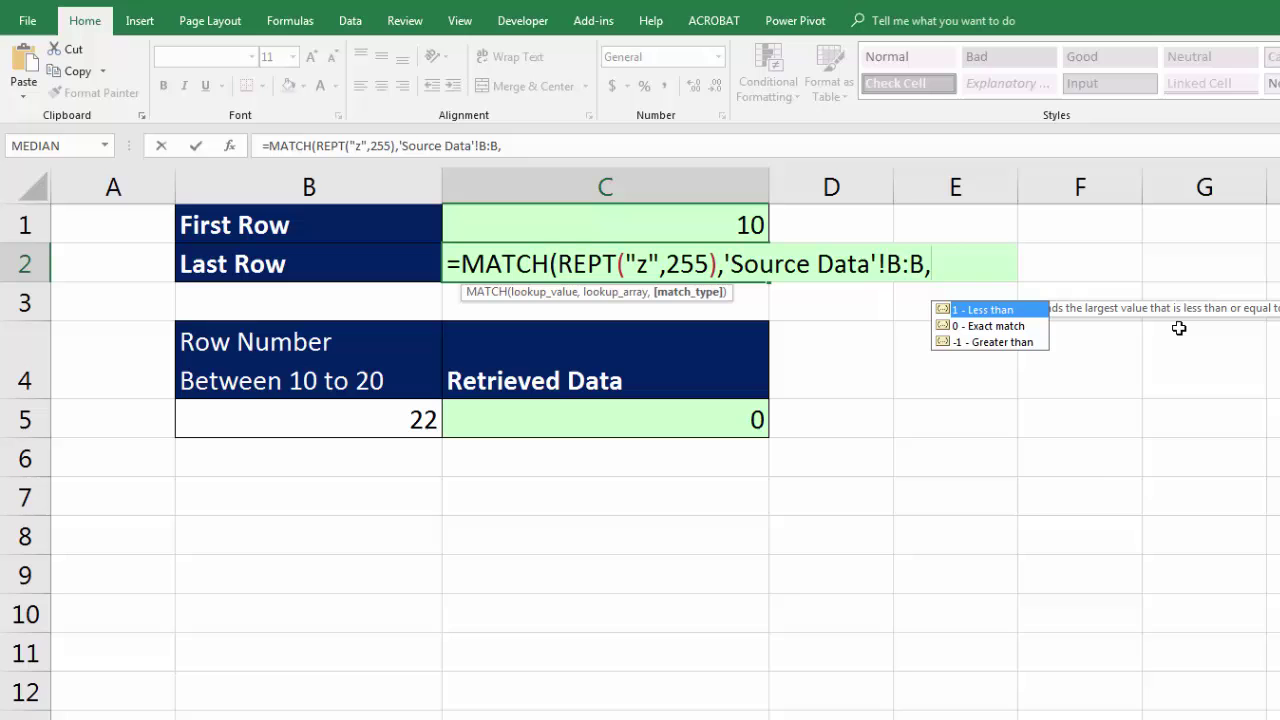
pyautogui.press('BackSpace')
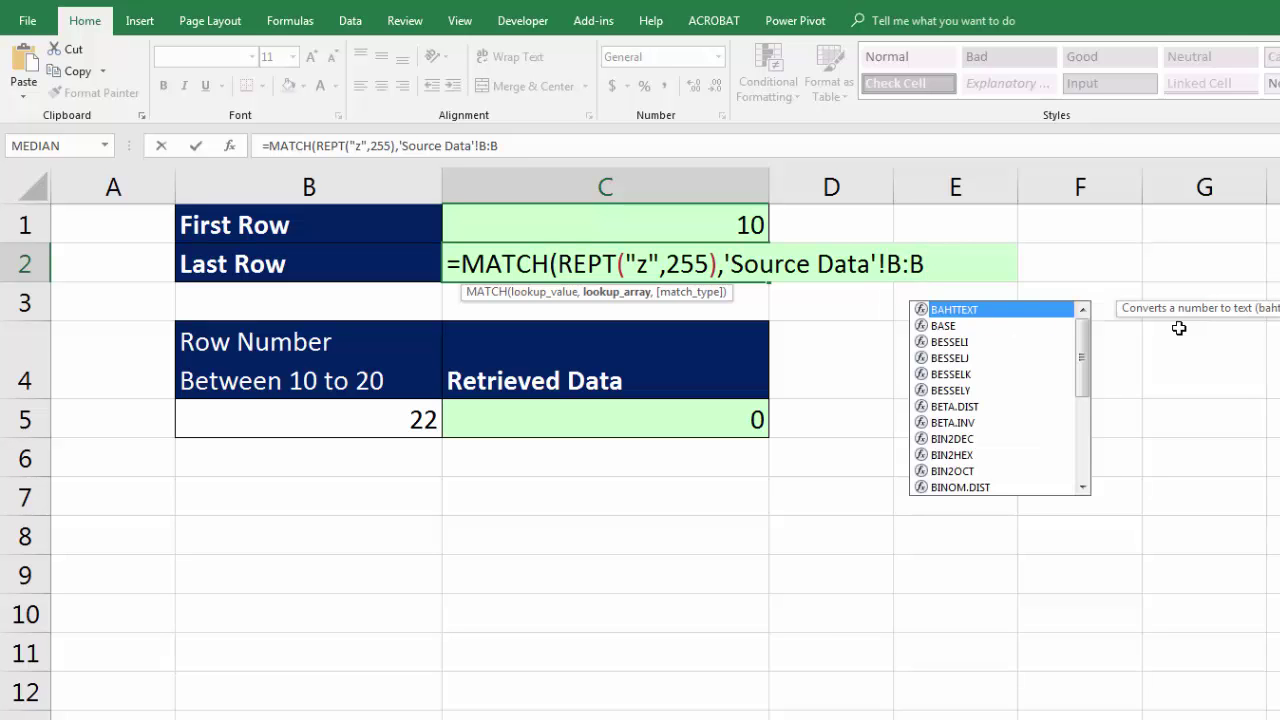
pyautogui.write(')')
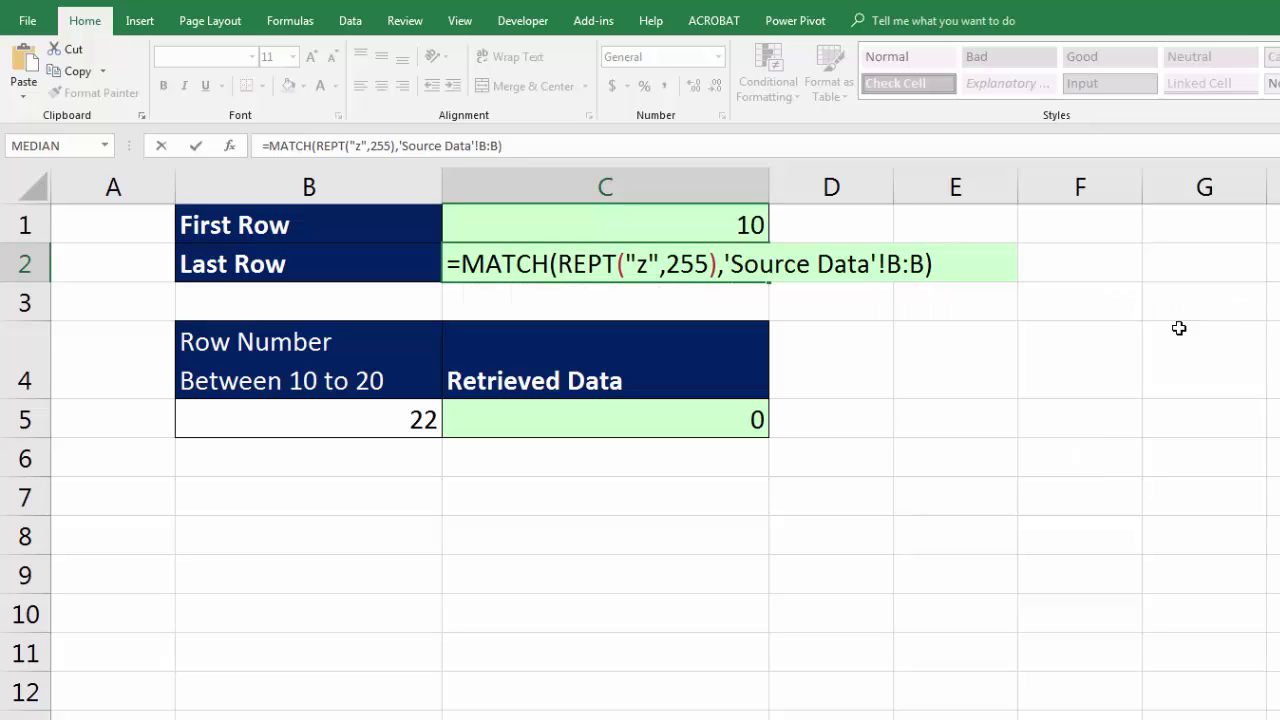
pyautogui.click(575, 264)
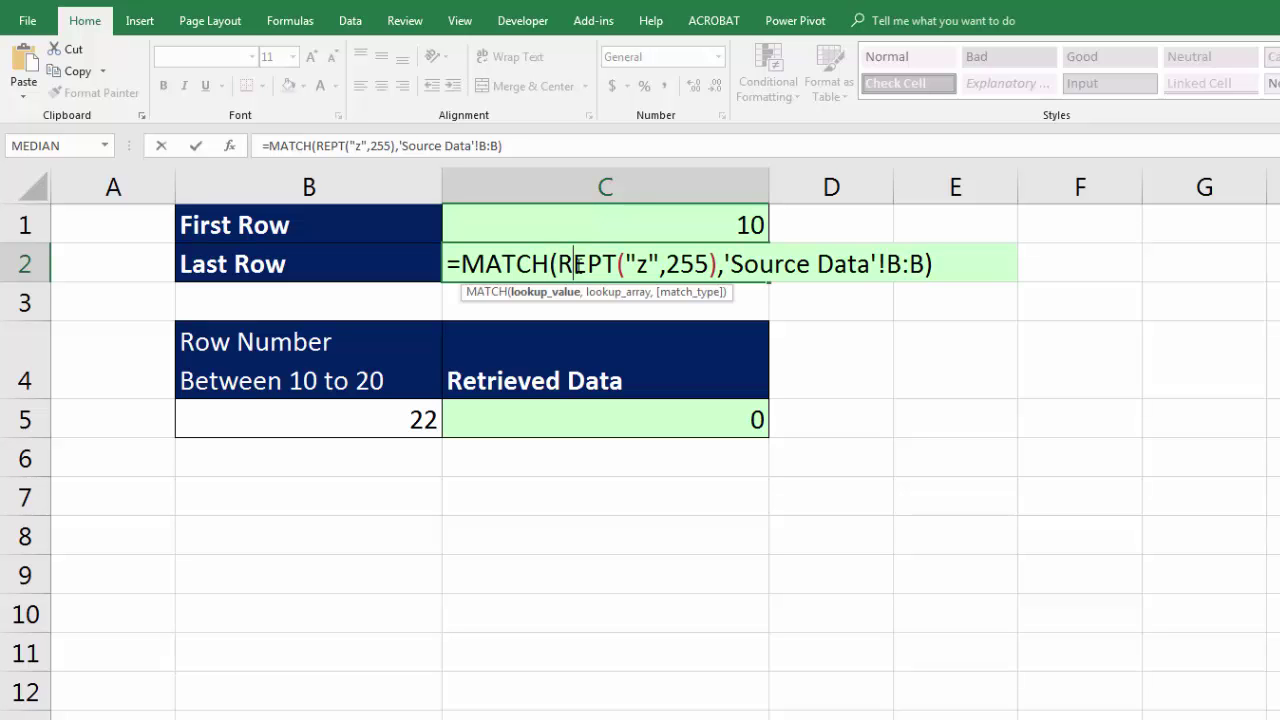
pyautogui.press('Return')
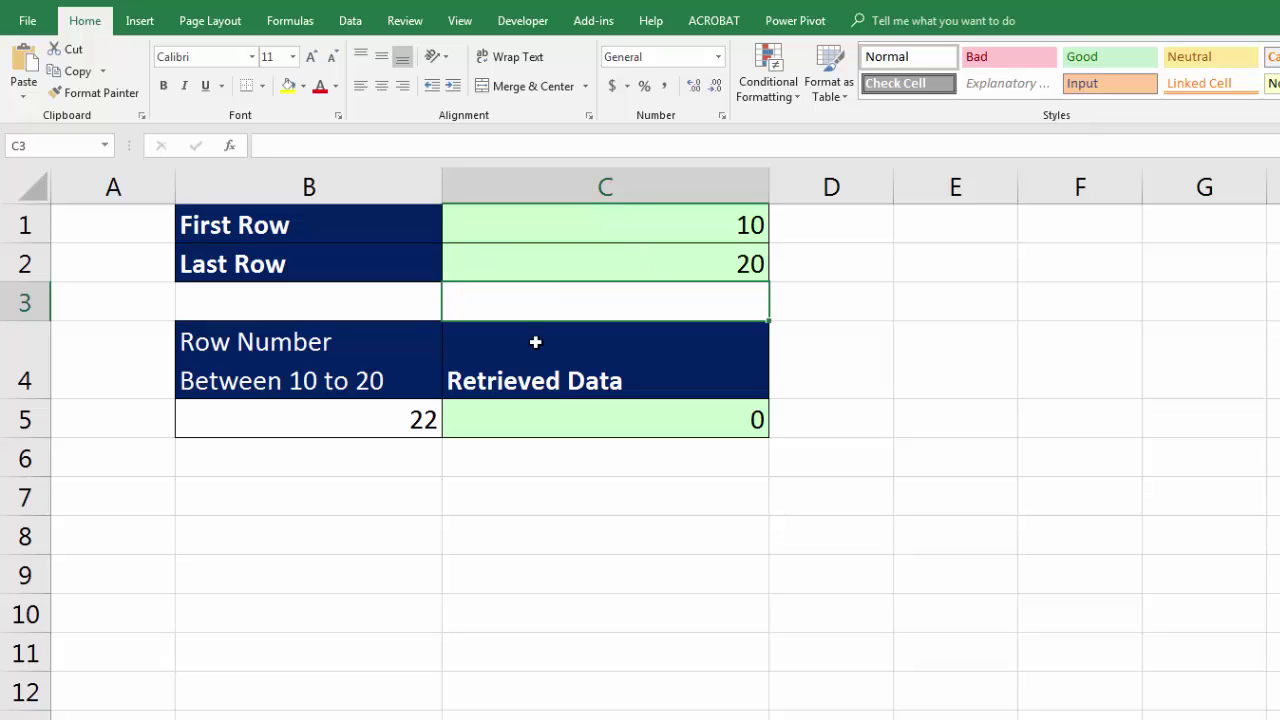
pyautogui.click(430, 419)
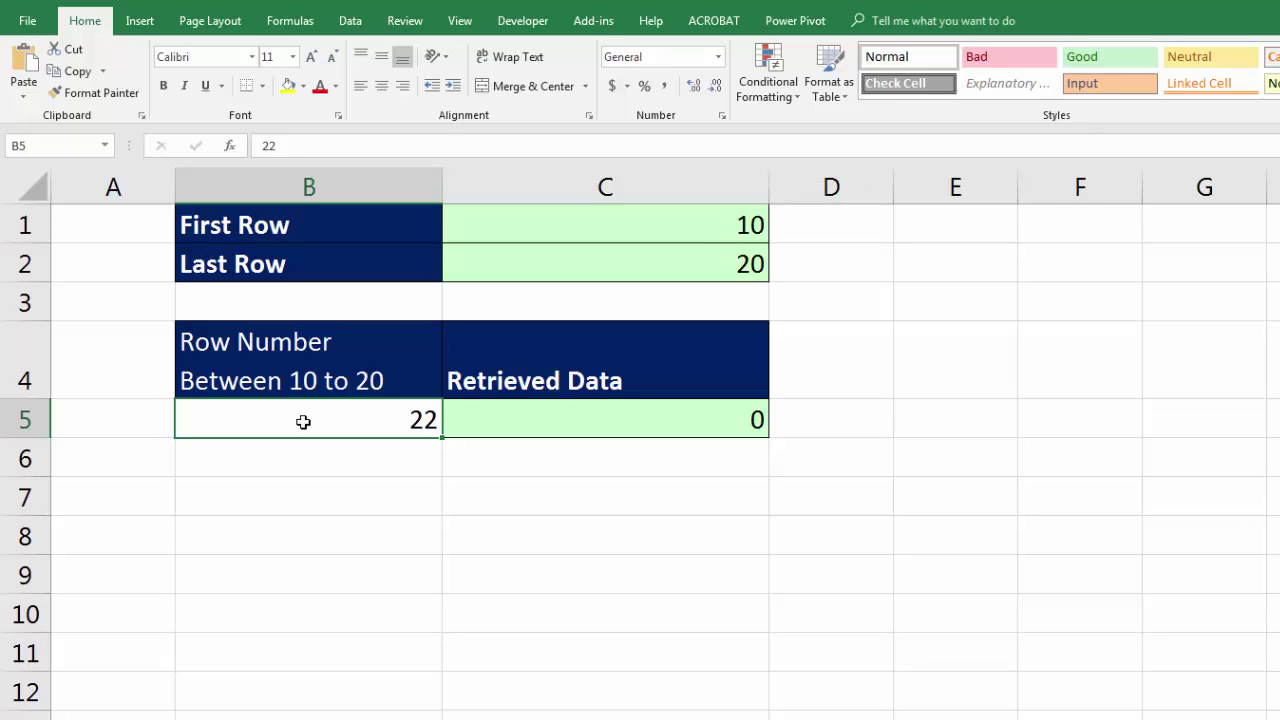
# Set B5's data validation to allow whole numbers between =C1 and =C2.
pyautogui.click(358, 22)
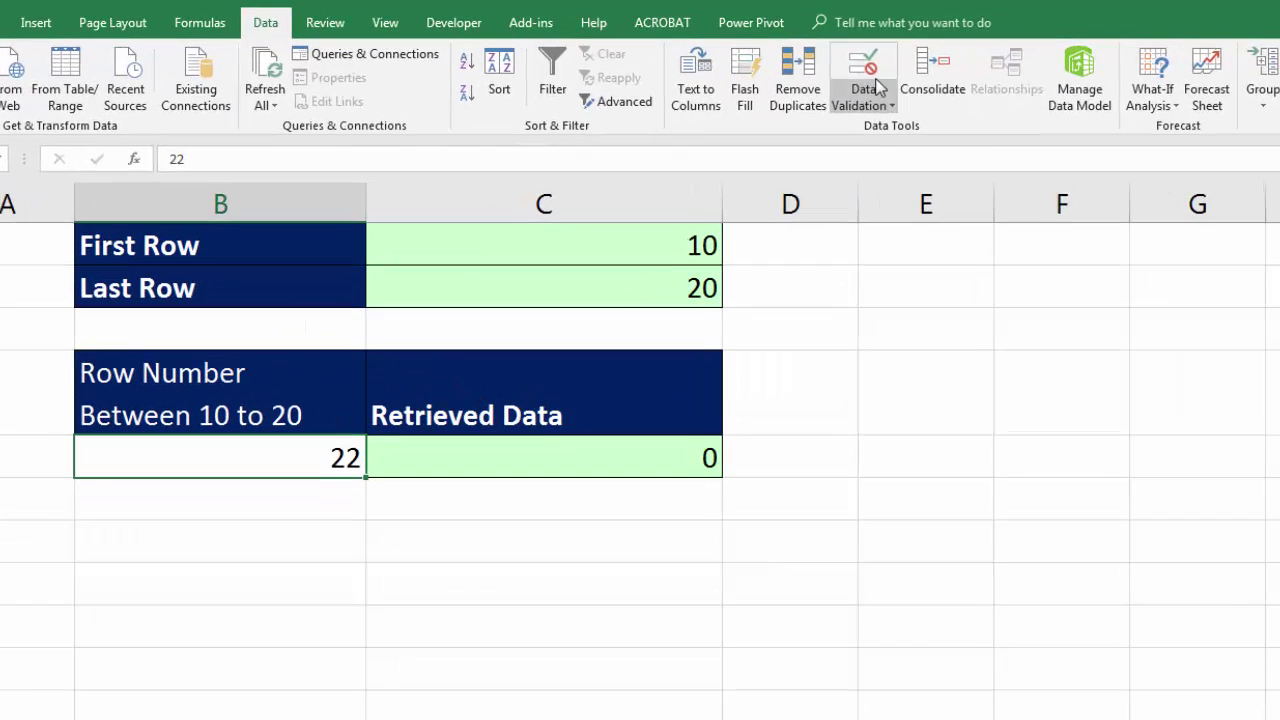
pyautogui.click(866, 78)
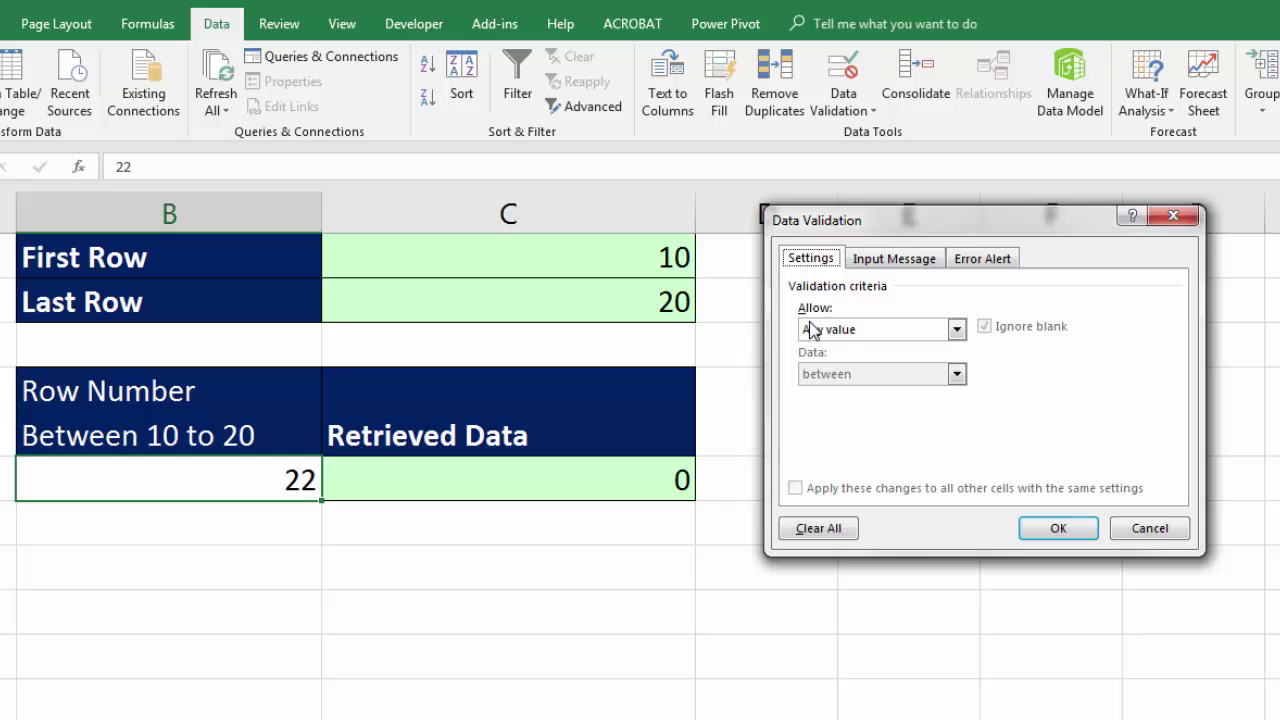
pyautogui.click(957, 328)
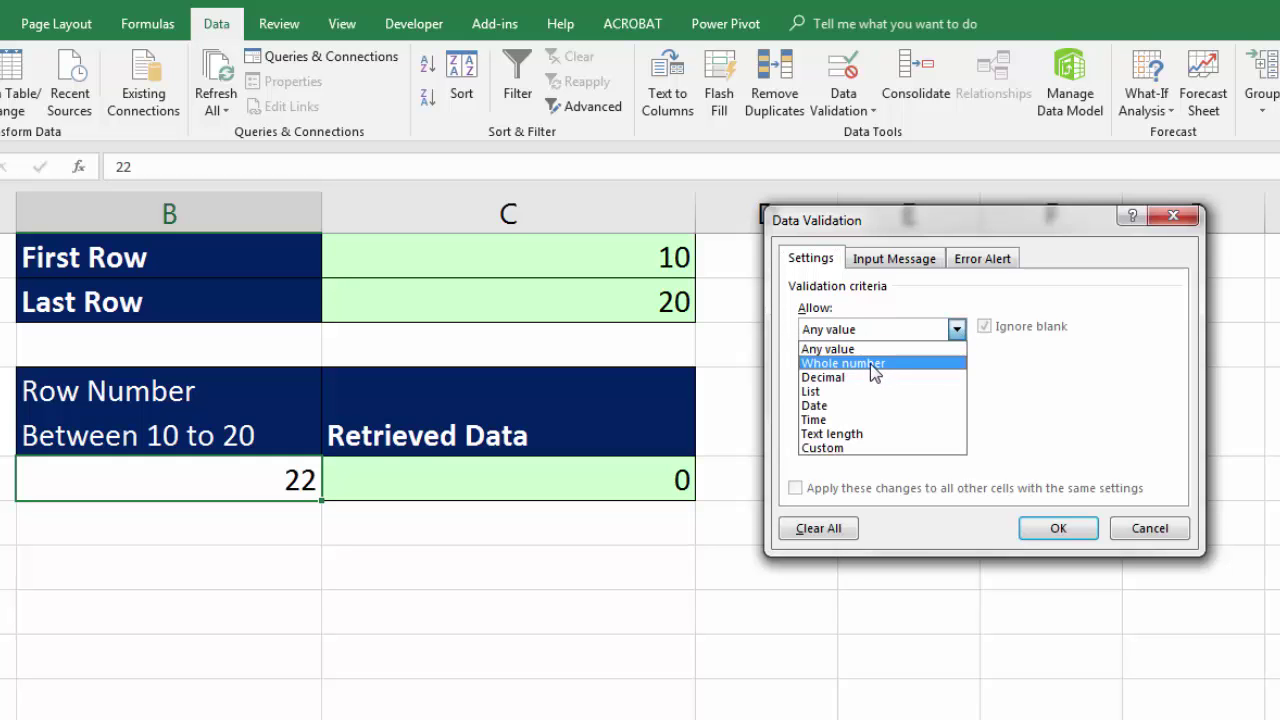
pyautogui.click(816, 365)
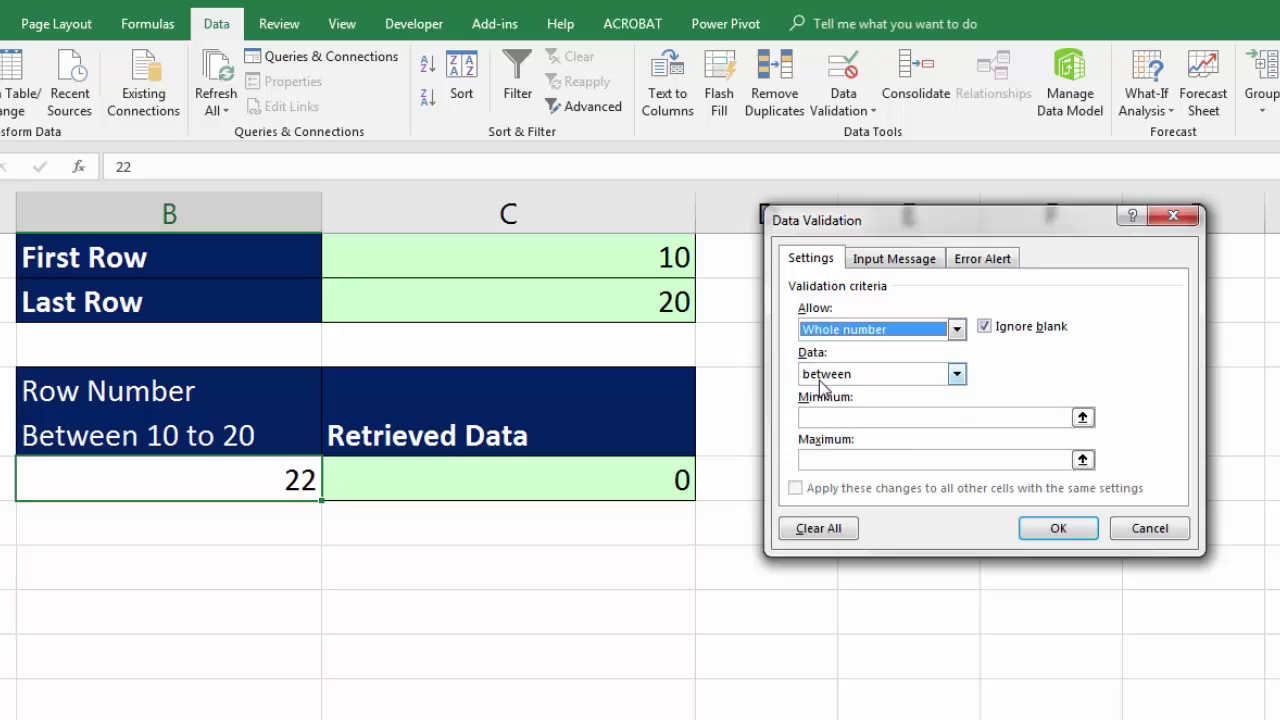
pyautogui.click(829, 418)
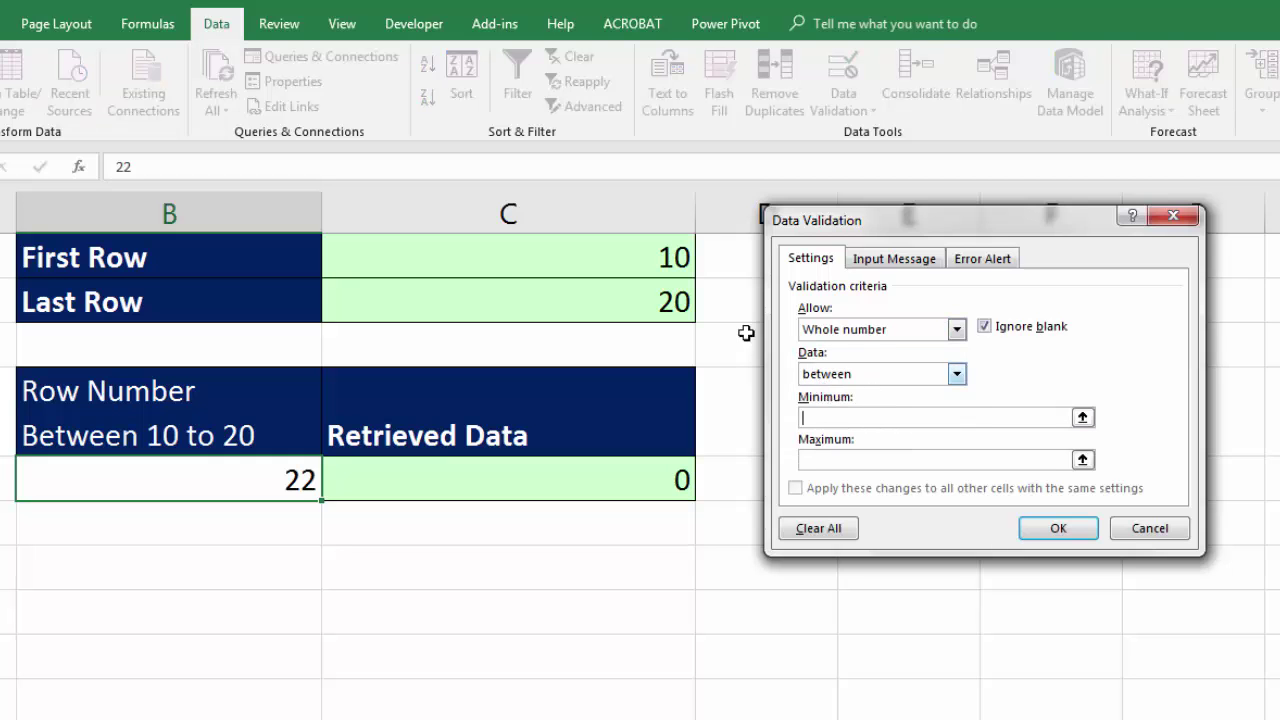
pyautogui.write('=C1')
pyautogui.click(806, 460)
pyautogui.write('=')
pyautogui.click(679, 297)
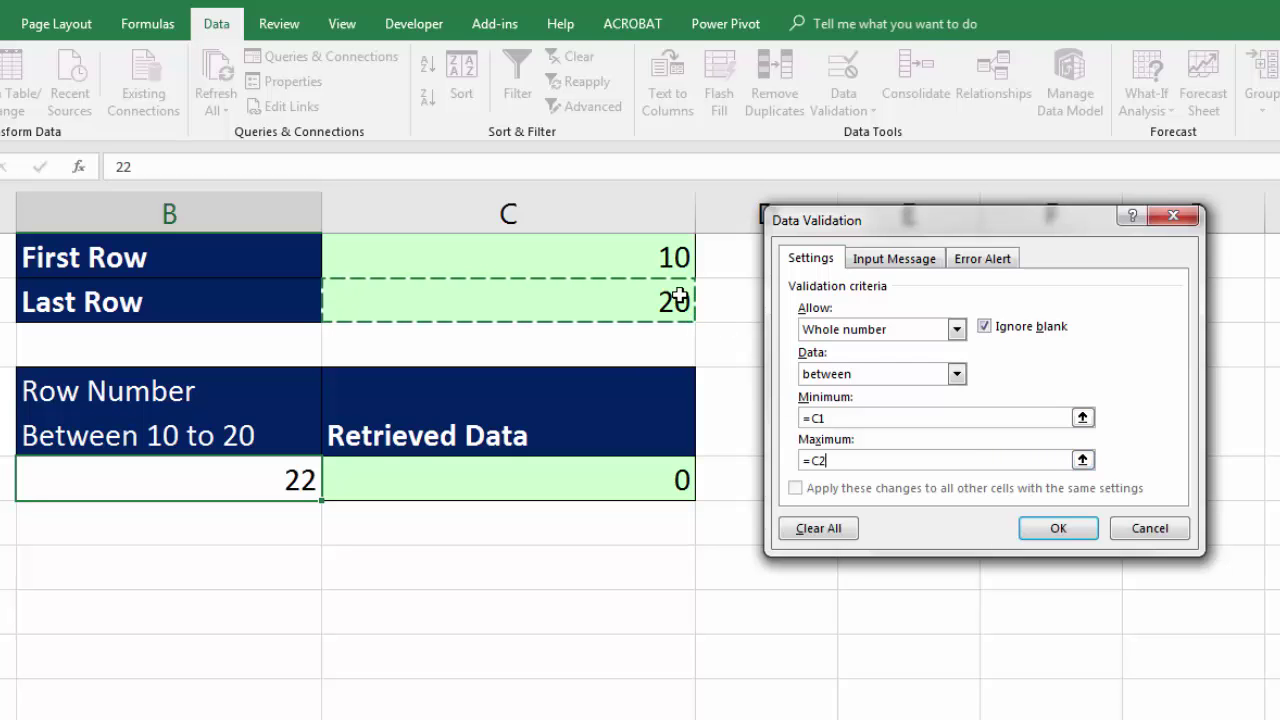
# Add a Stop error alert titled and worded 'Rows Between 1st & Last' and apply it.
pyautogui.click(987, 262)
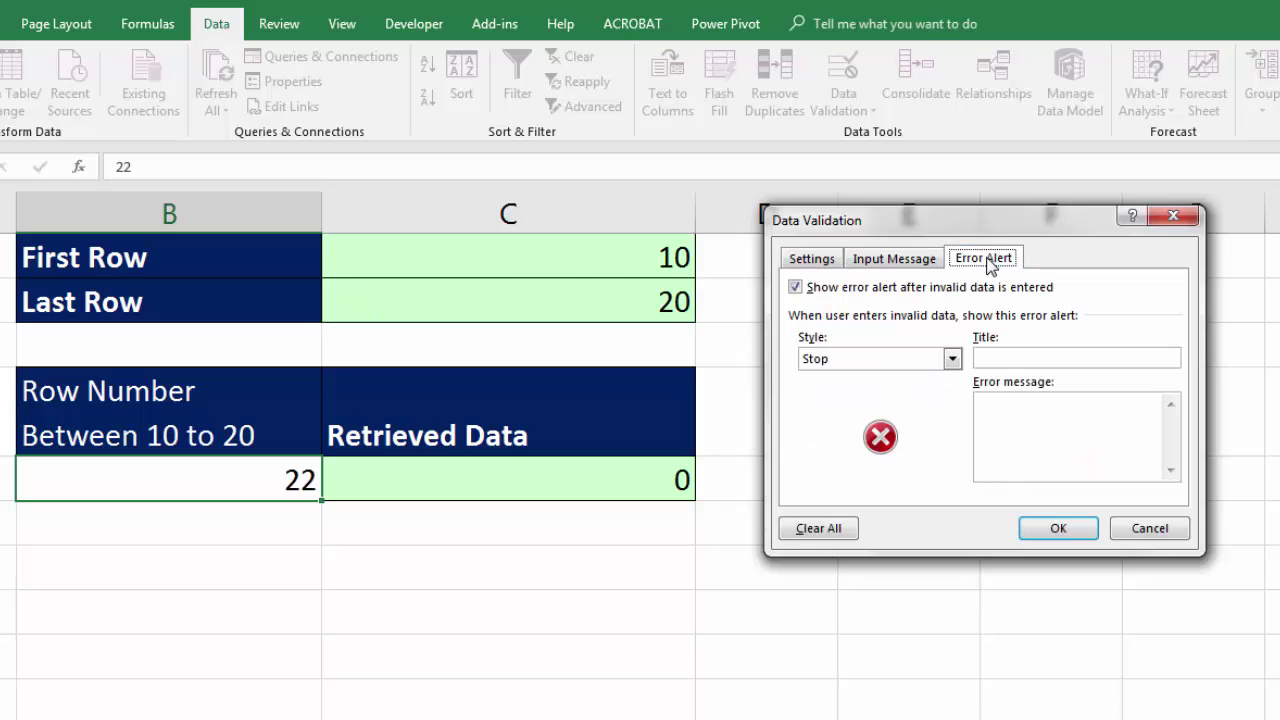
pyautogui.click(980, 357)
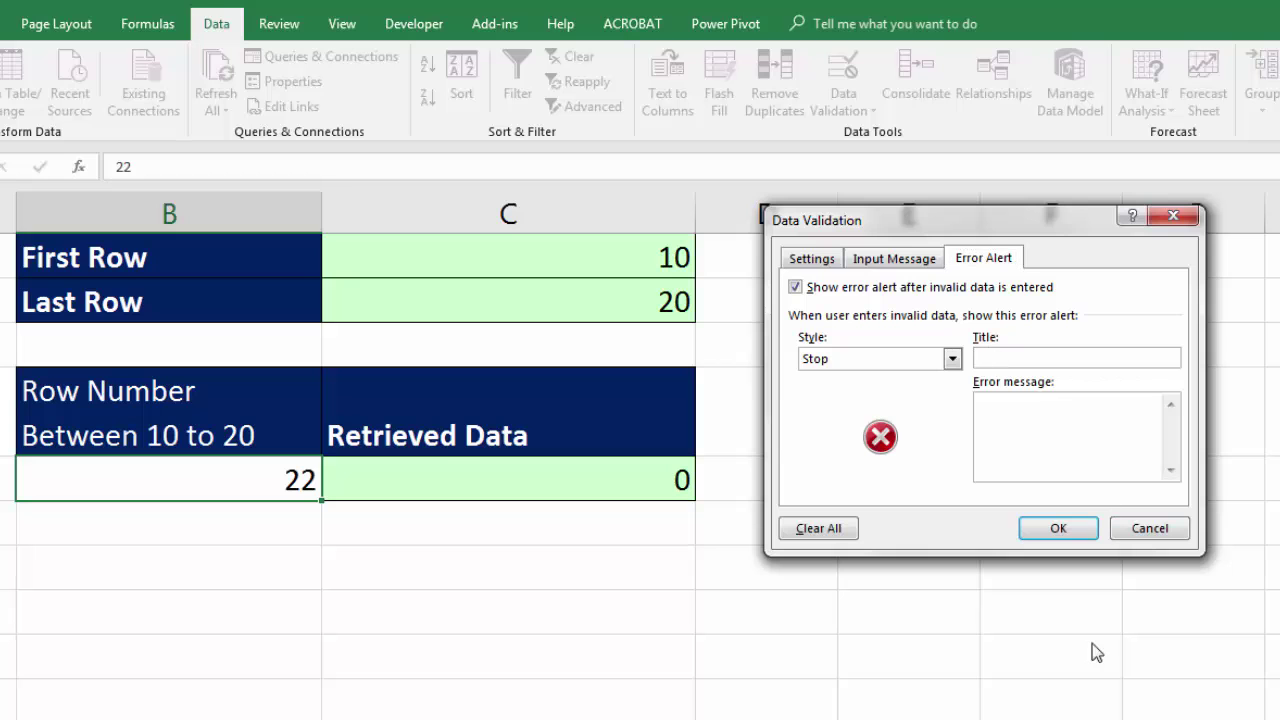
pyautogui.hotkey('ctrl', 'v')
pyautogui.moveTo(1140, 358); pyautogui.dragTo(985, 345)
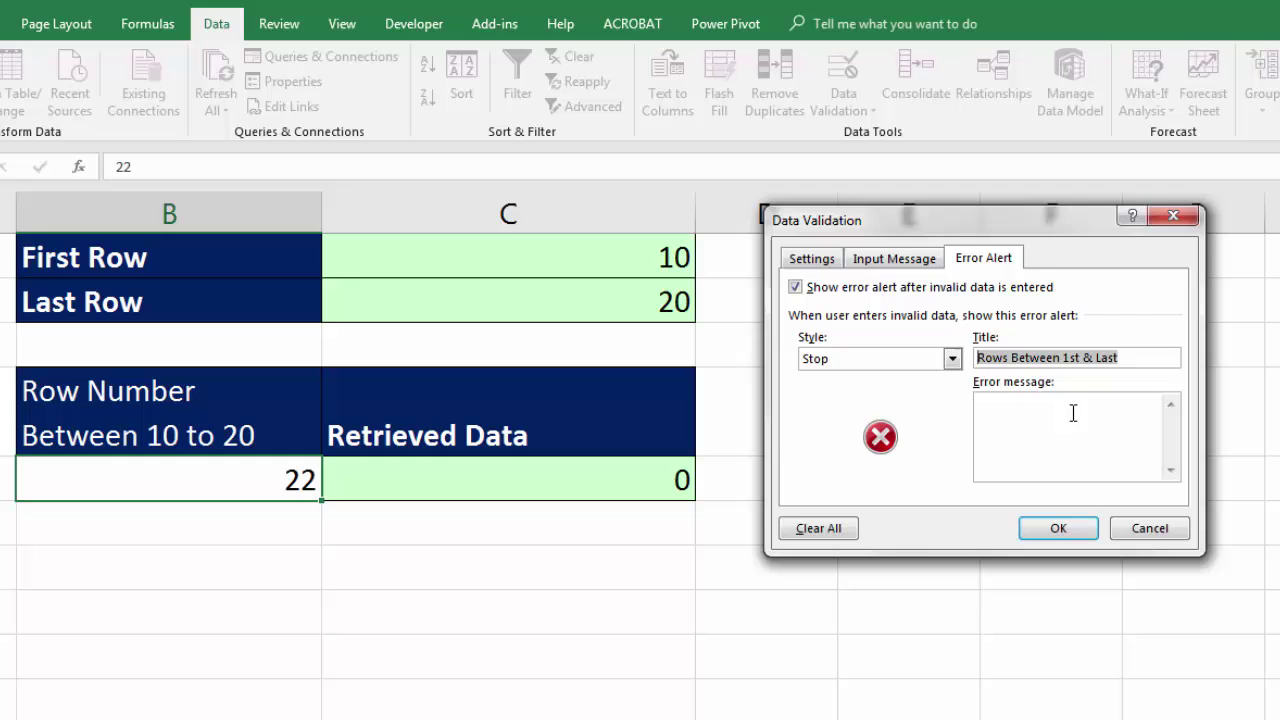
pyautogui.click(1083, 443)
pyautogui.hotkey('ctrl', 'v')
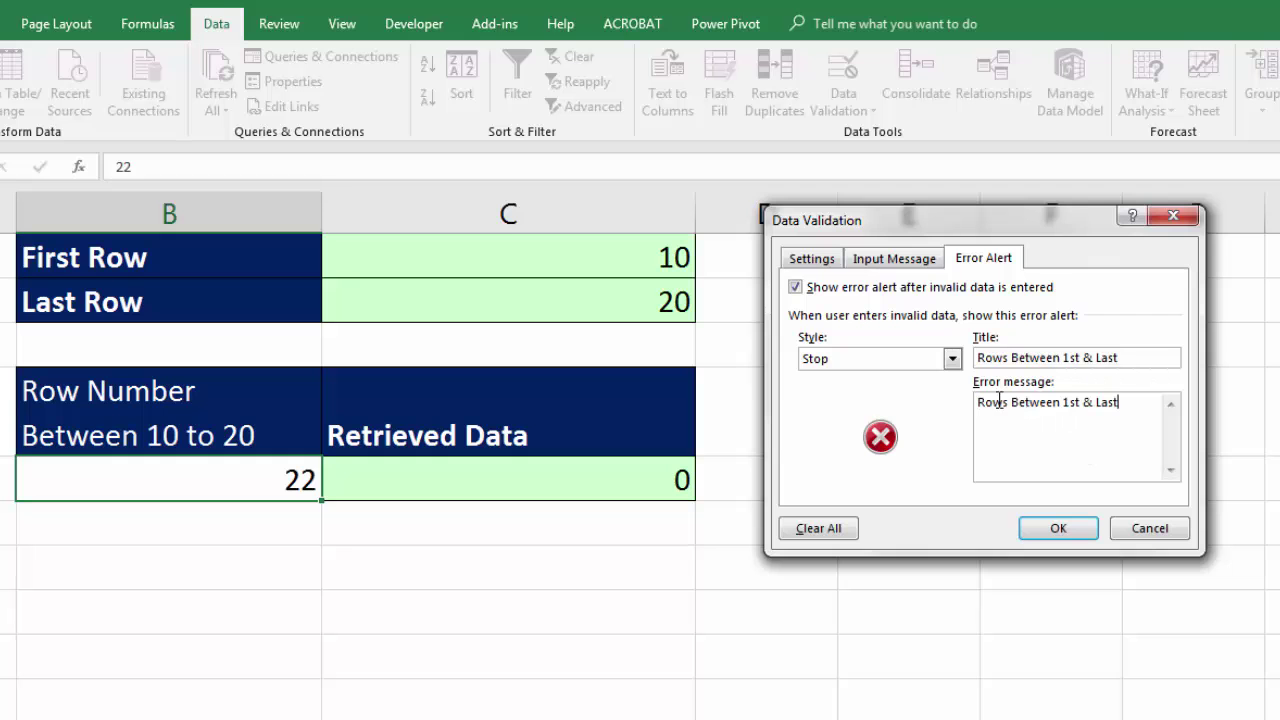
pyautogui.click(1079, 530)
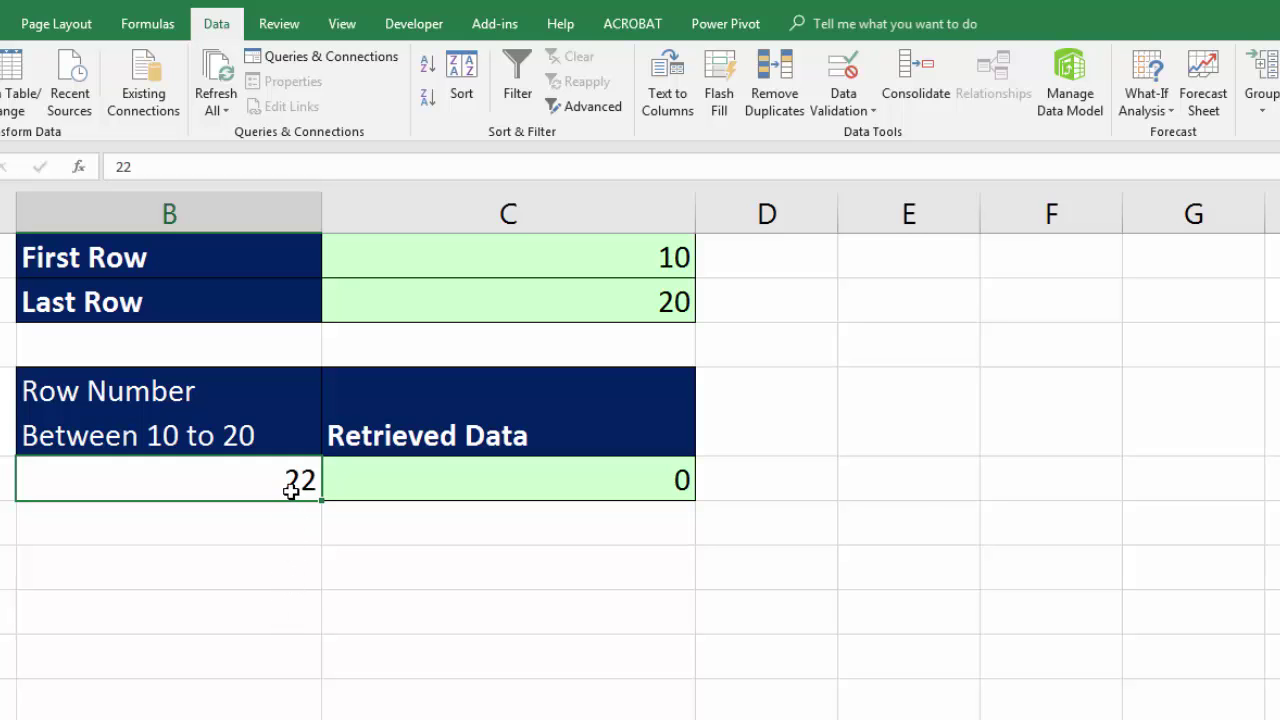
# Circle the invalid 22 in B5, clear the circles, and change the row number to 20.
pyautogui.click(872, 111)
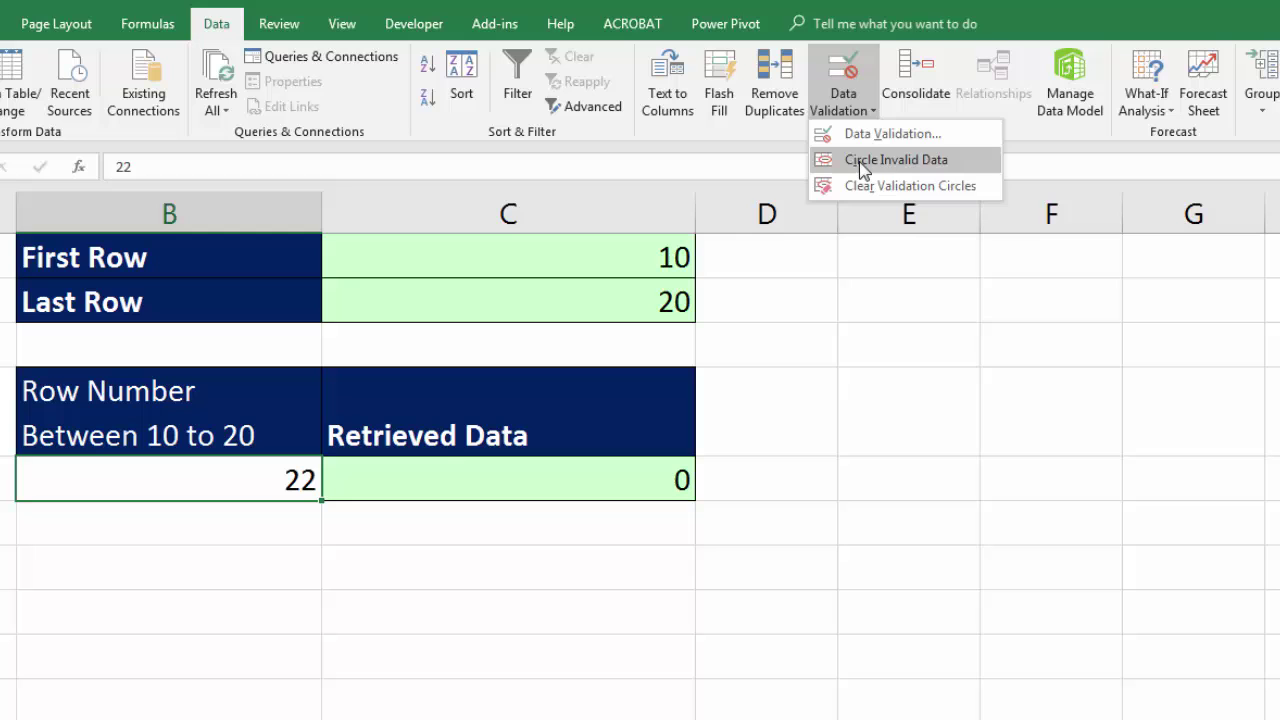
pyautogui.click(889, 163)
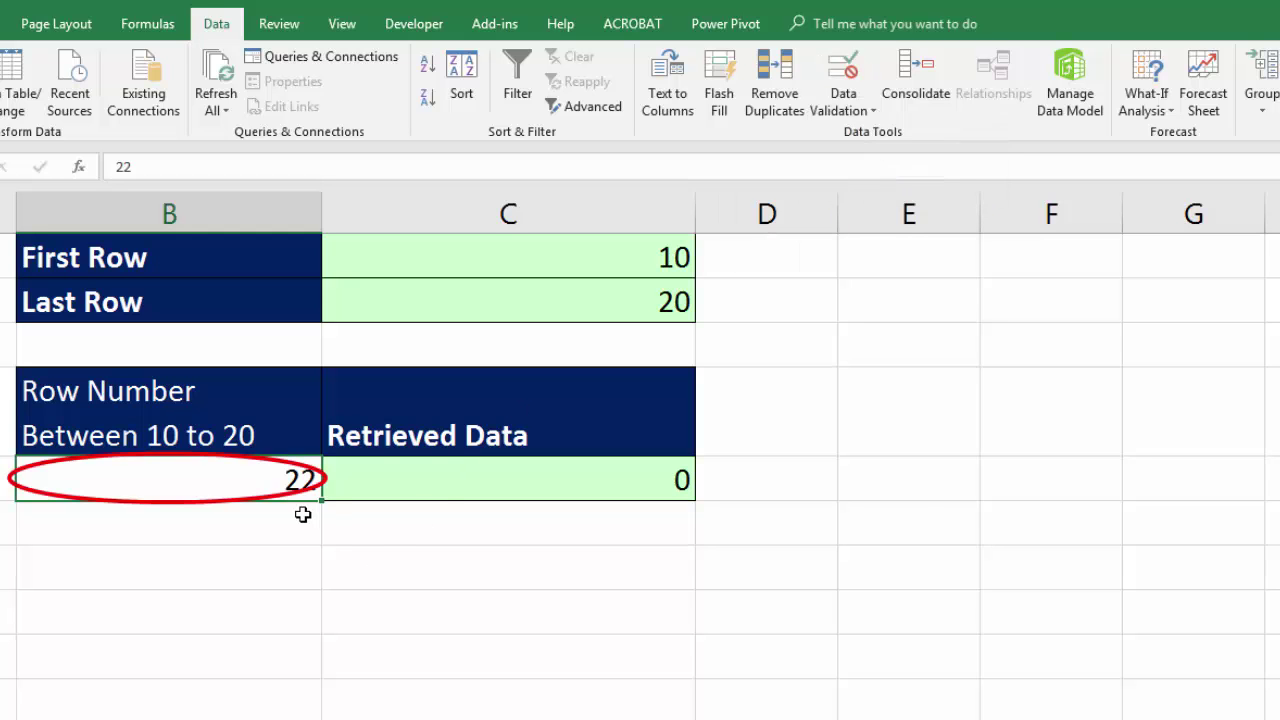
pyautogui.click(872, 110)
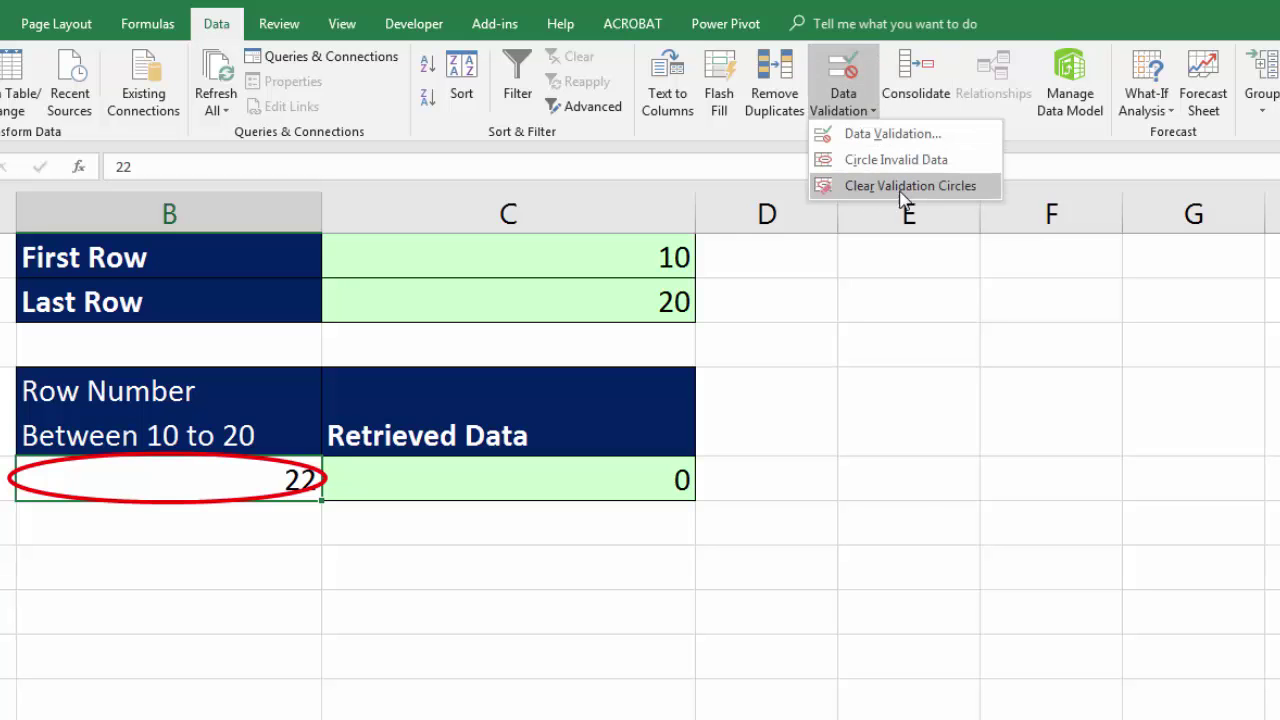
pyautogui.click(907, 191)
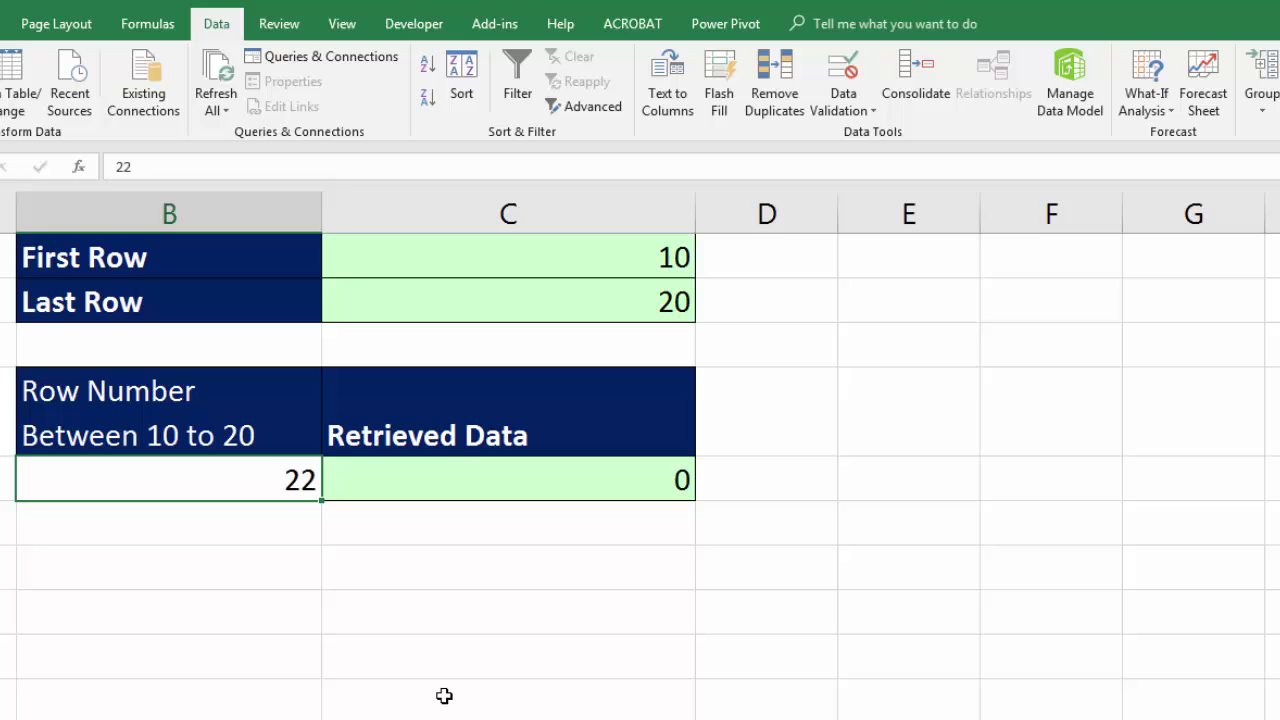
pyautogui.write('20')
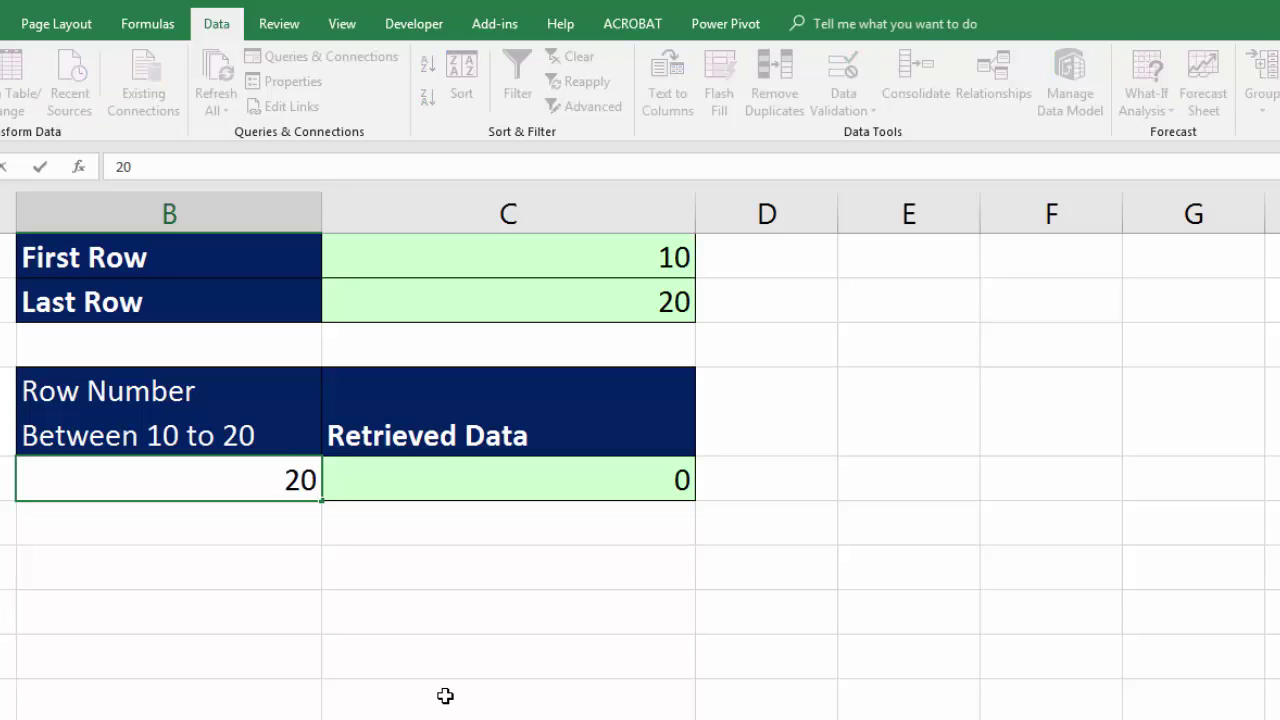
pyautogui.press('Return')
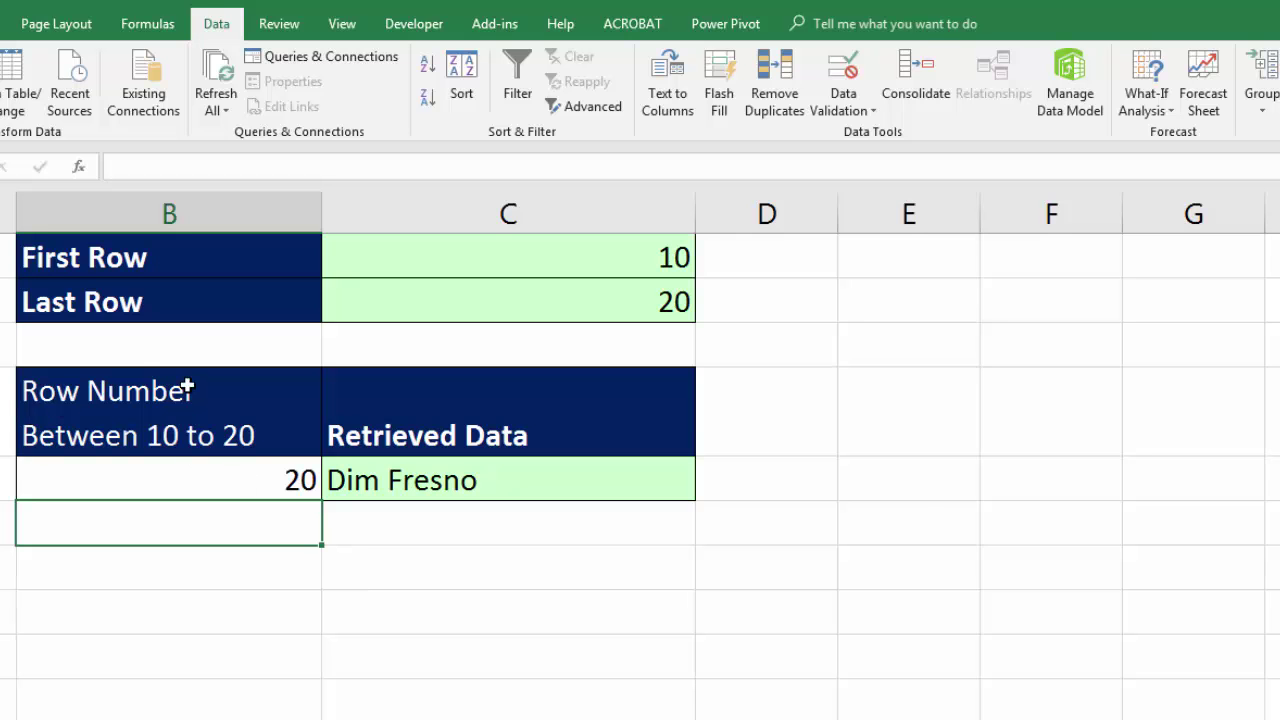
# Set the heading to ="Row Between "&C1&" and "&C2, showing 'Row Between 10 and 20'.
pyautogui.click(29, 420)
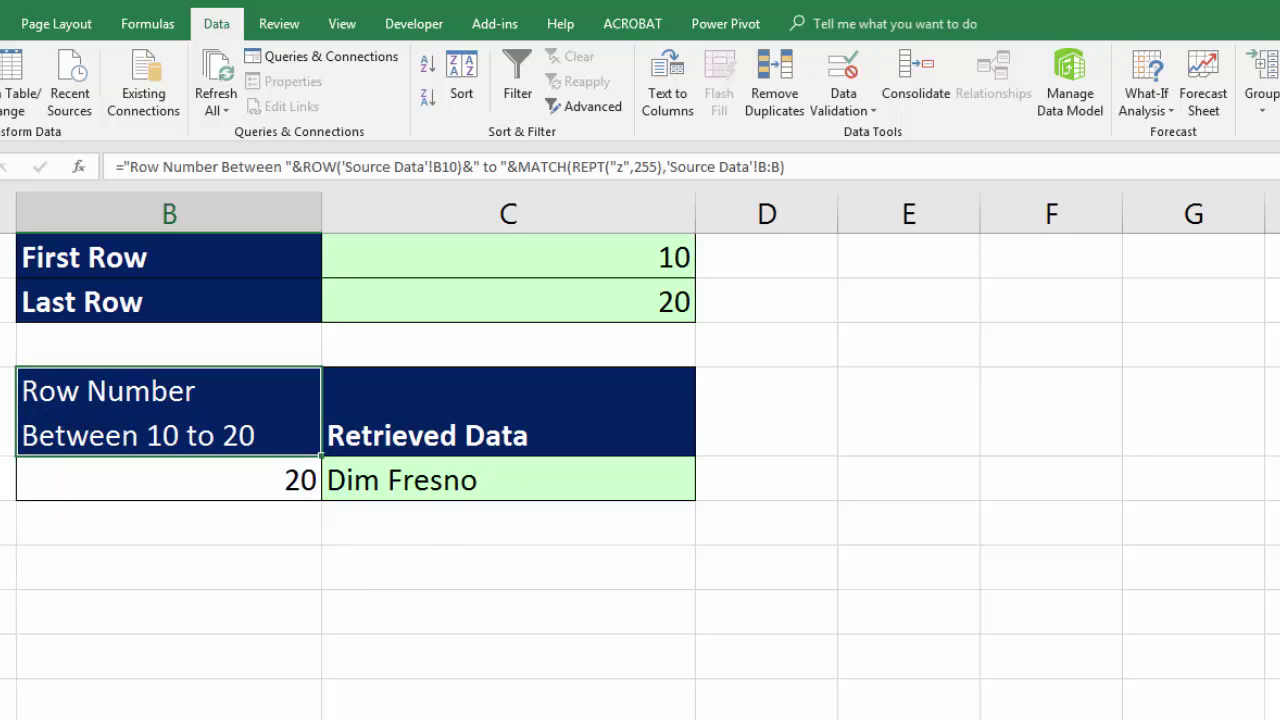
pyautogui.write('=')
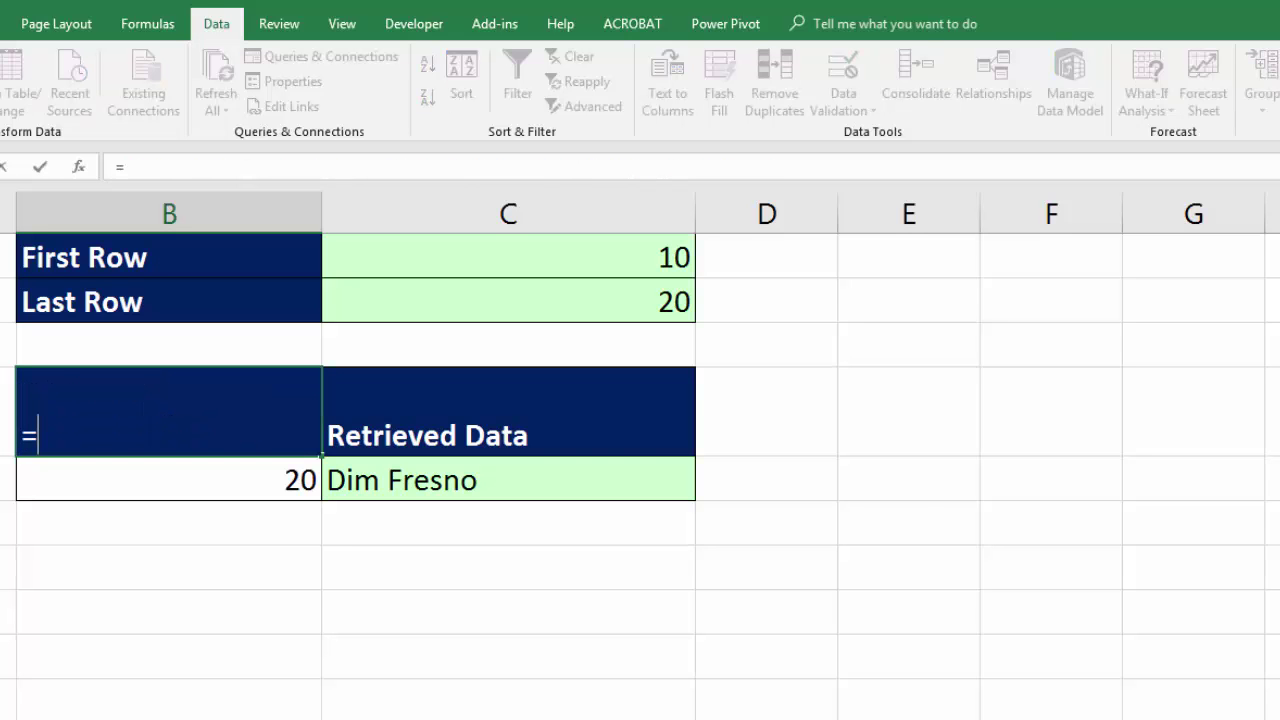
pyautogui.write('"Row Between ')
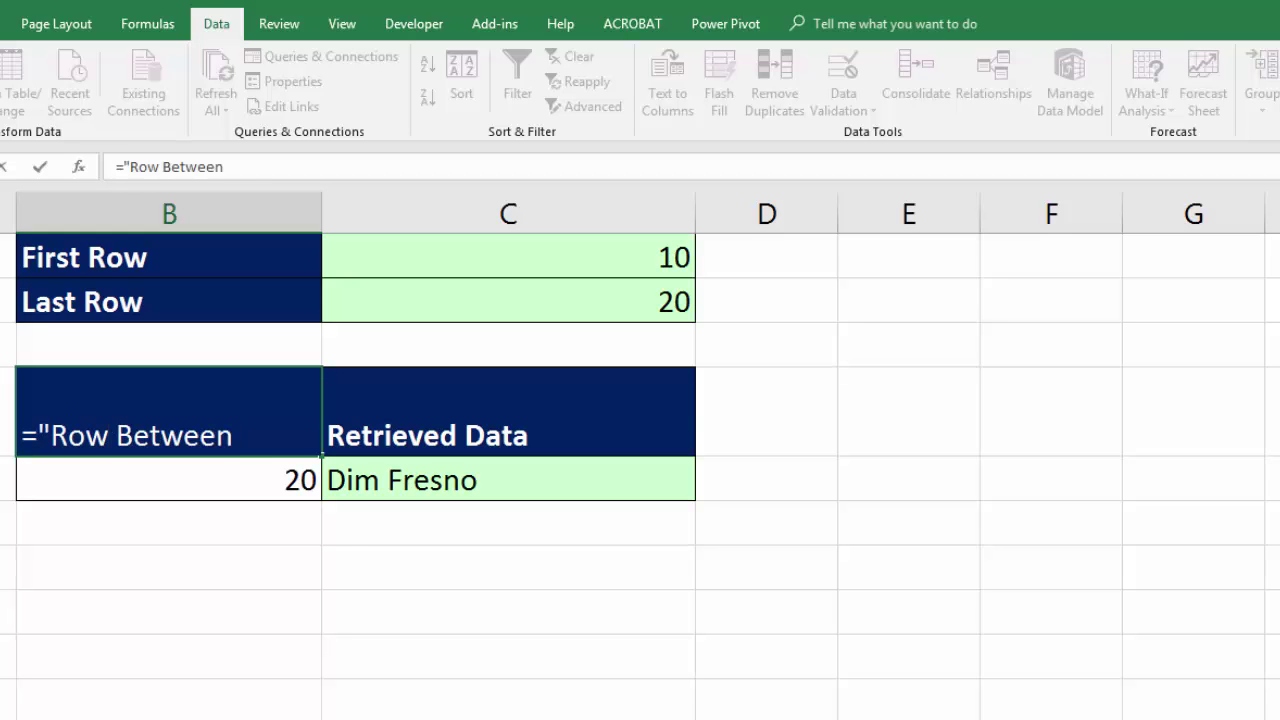
pyautogui.write('"&')
pyautogui.click(505, 263)
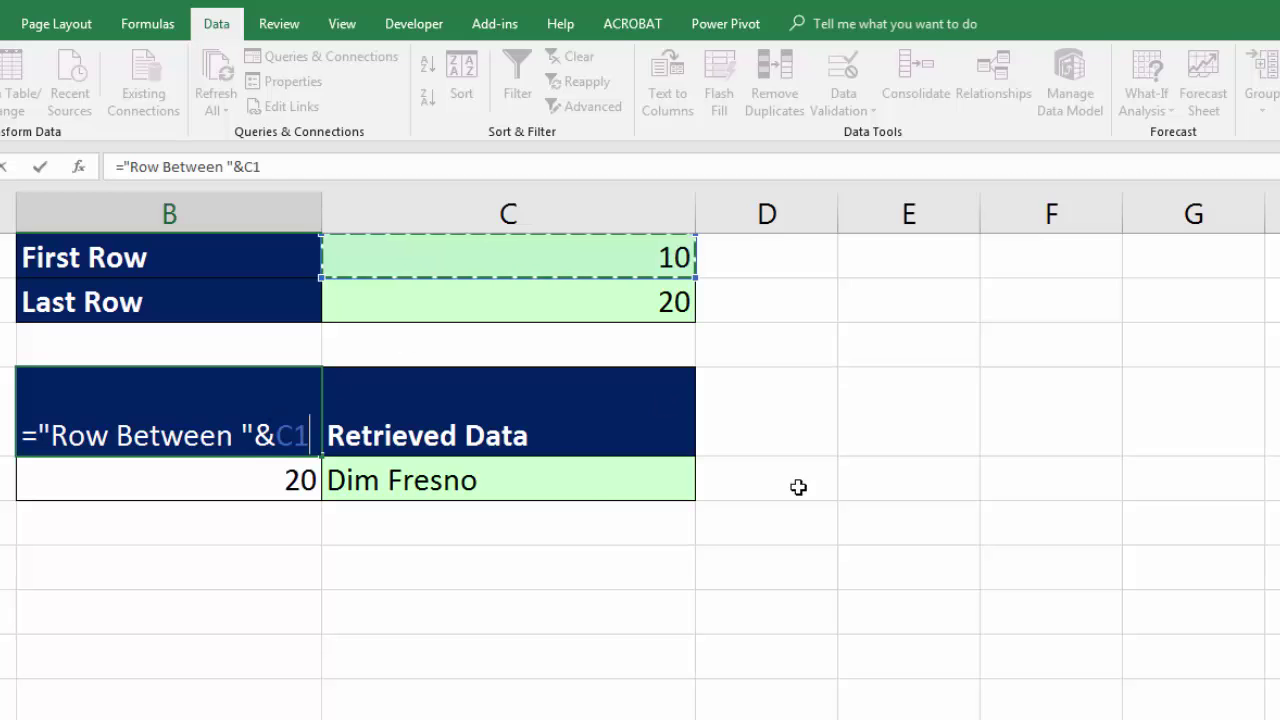
pyautogui.write('&')
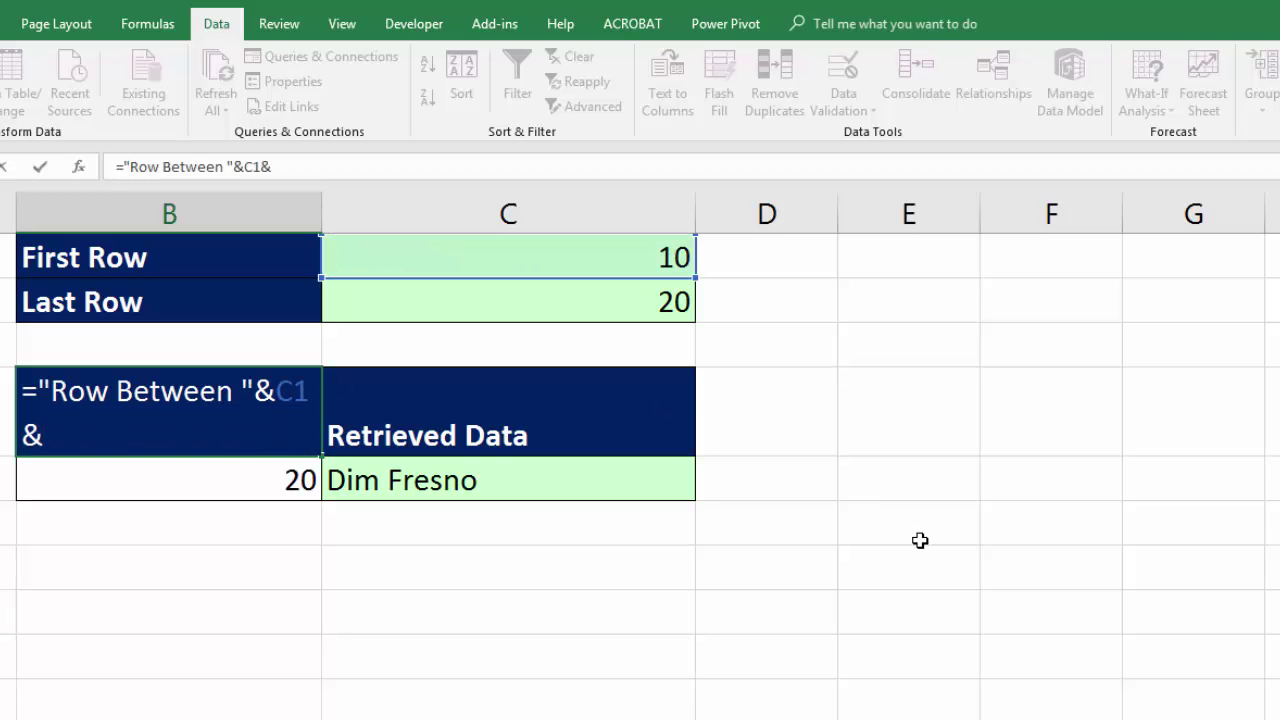
pyautogui.write('" and ')
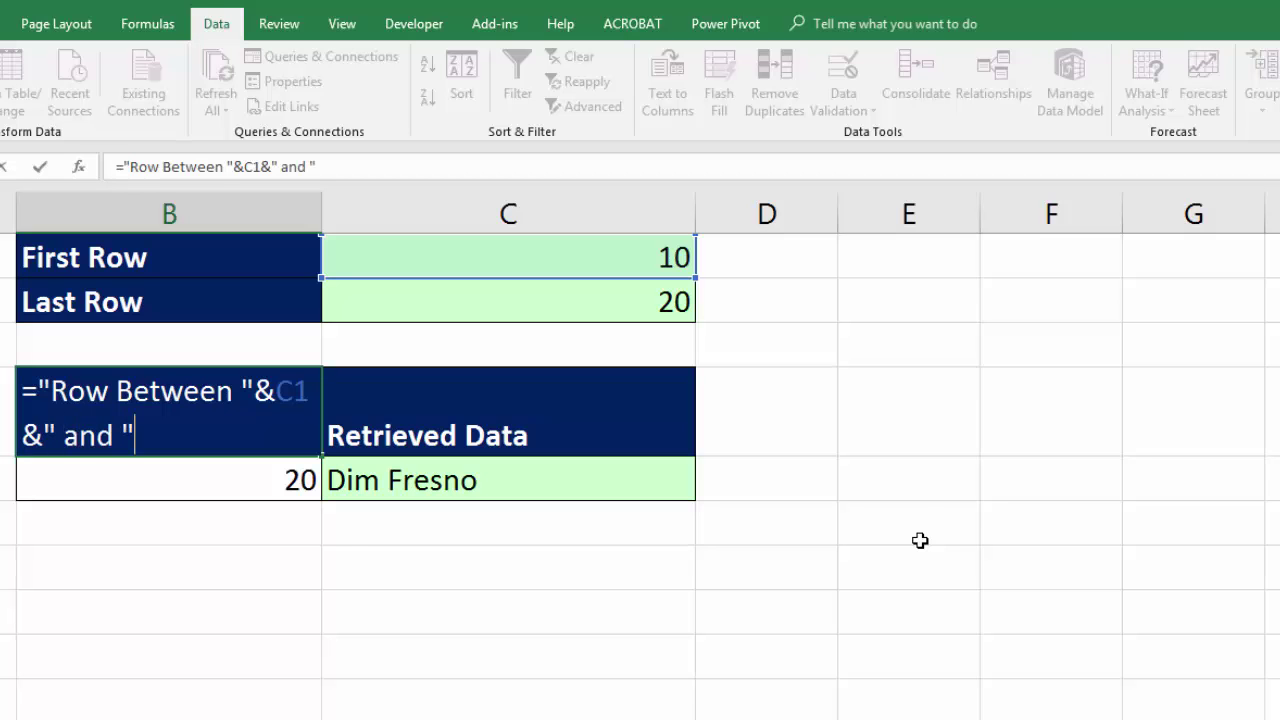
pyautogui.write('"&')
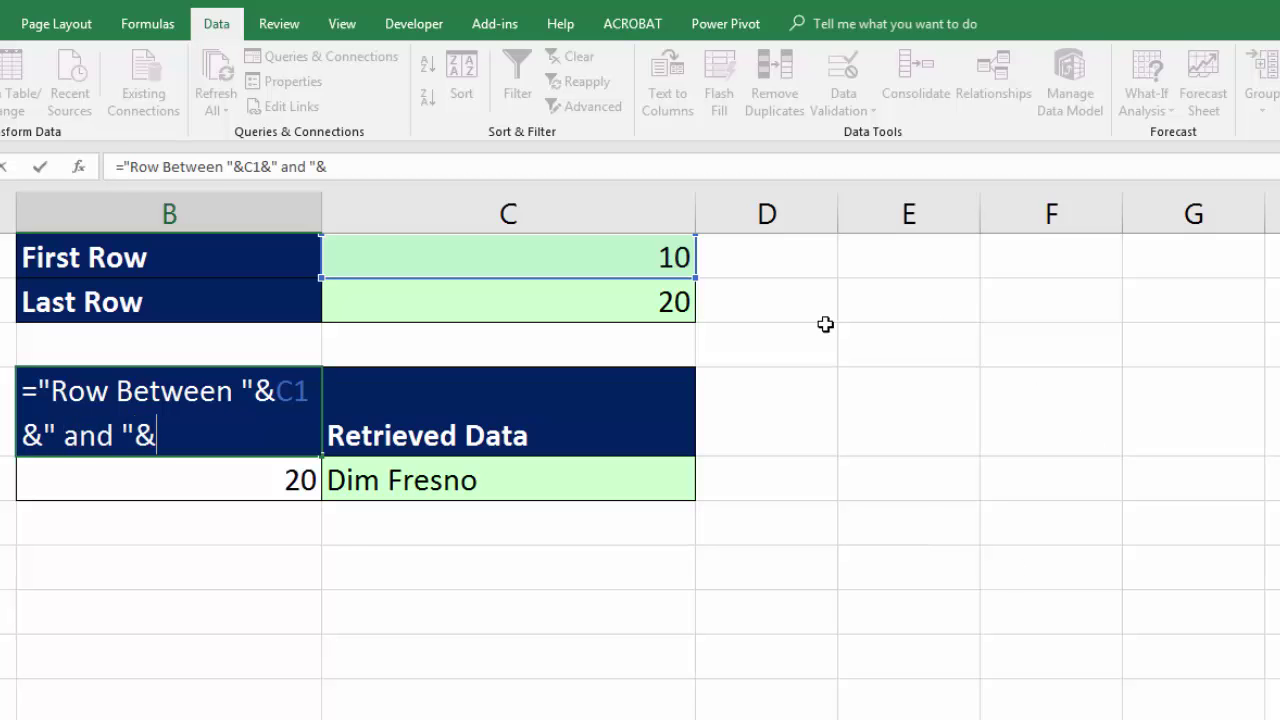
pyautogui.click(628, 295)
pyautogui.press('Return')
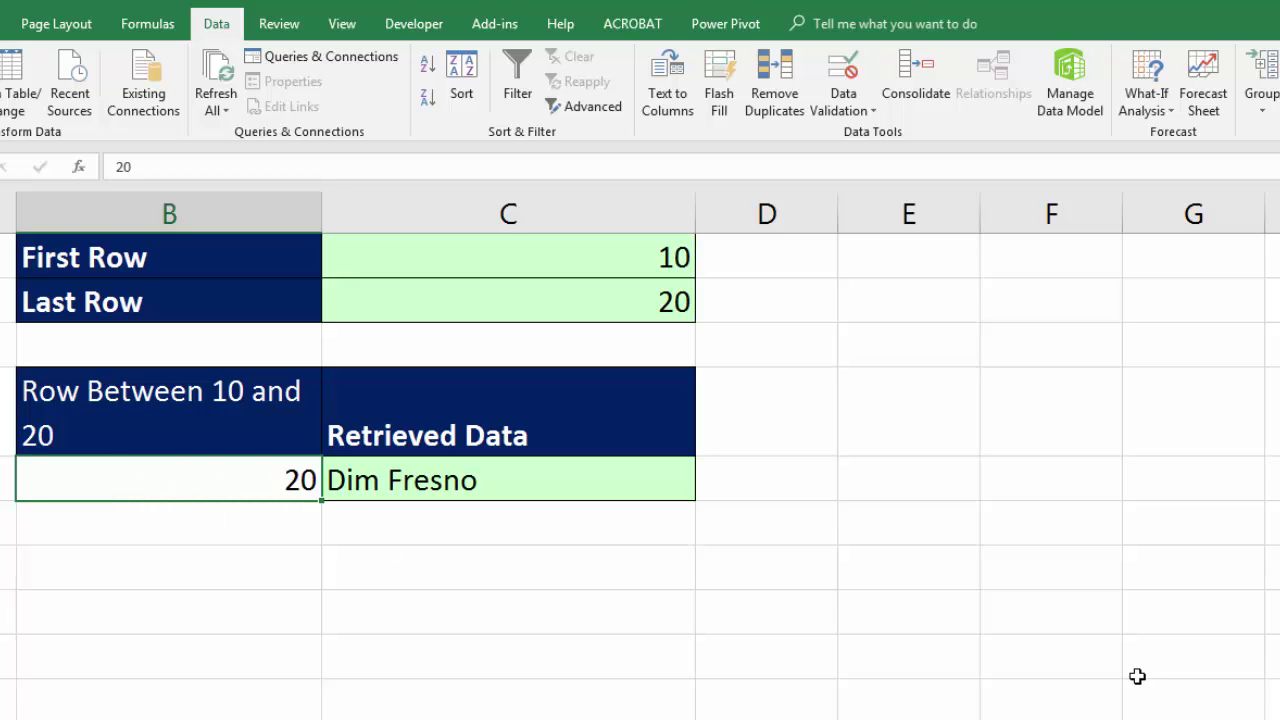
pyautogui.write('50')
pyautogui.press('Return')
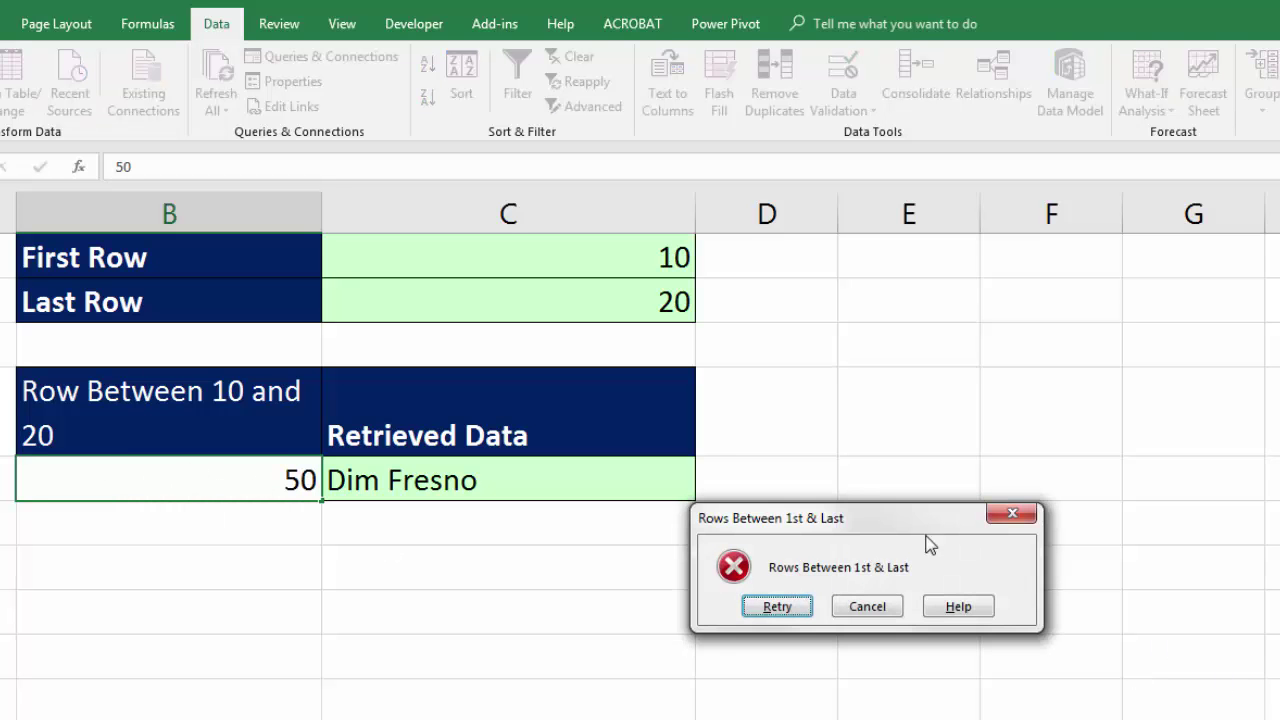
pyautogui.moveTo(910, 524); pyautogui.dragTo(288, 553)
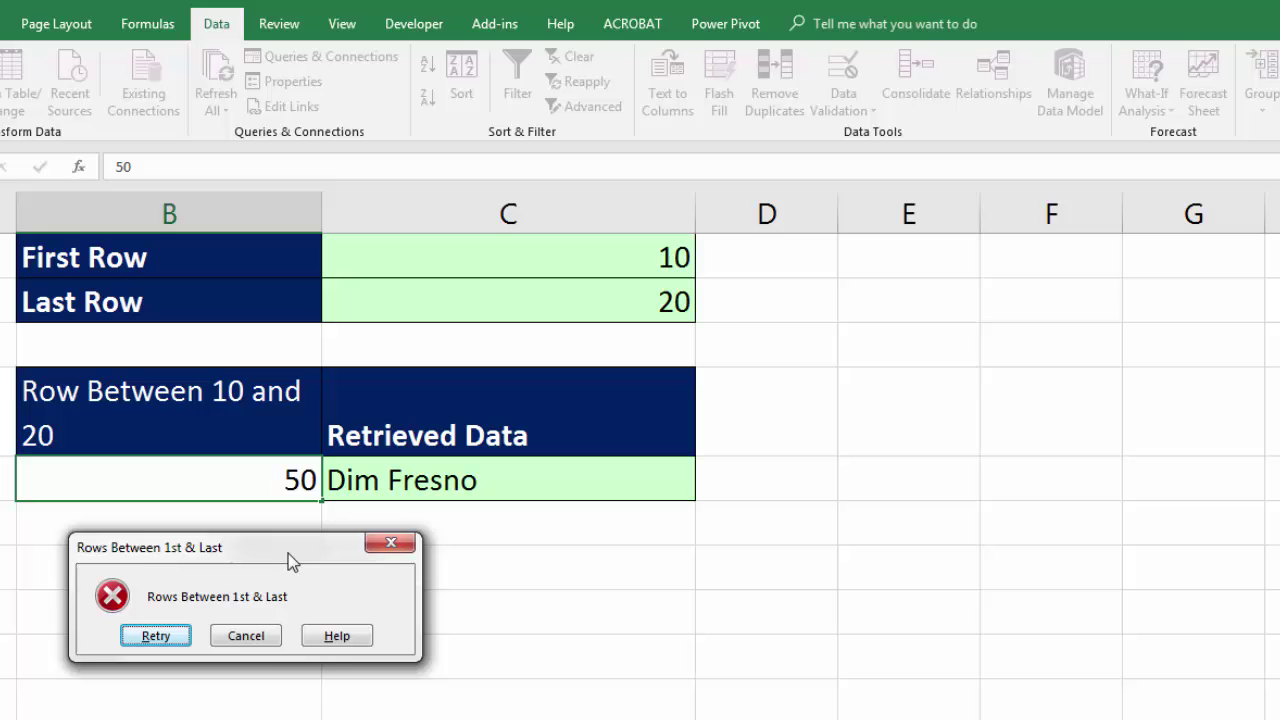
pyautogui.click(250, 636)
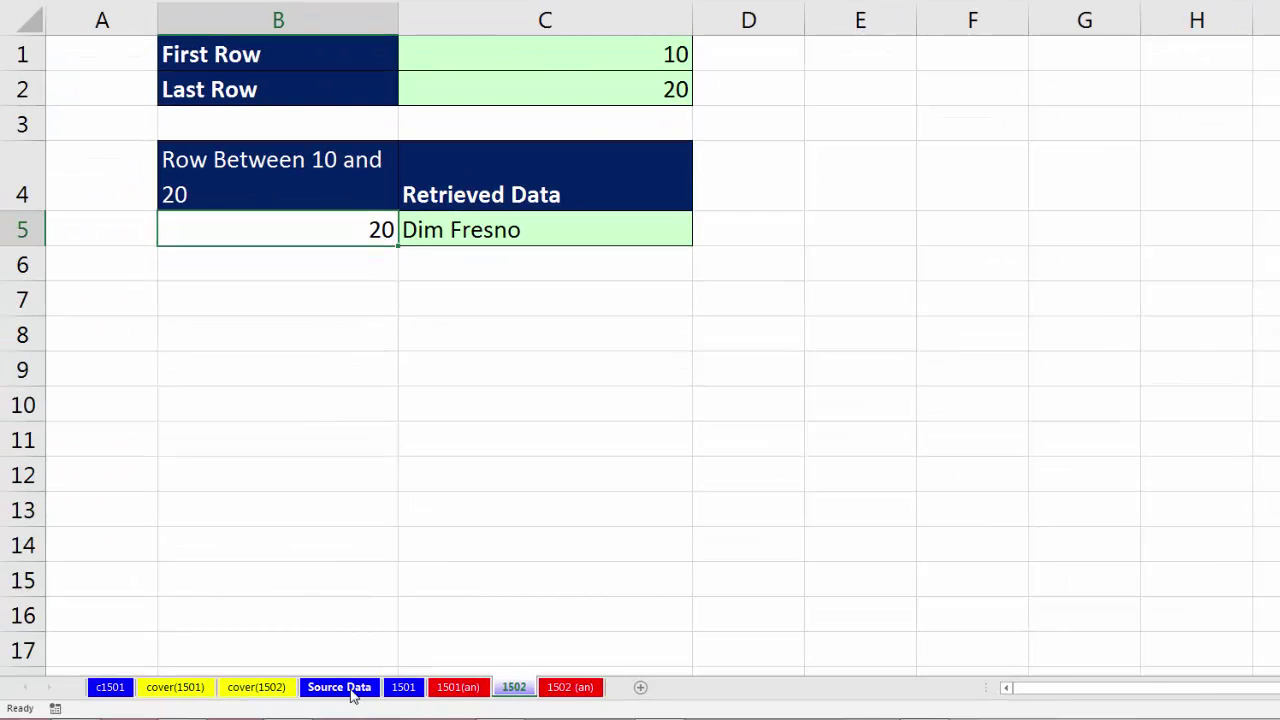
# Type two new names into Source Data cells B21 and B22, then go back to 1502.
pyautogui.click(340, 687)
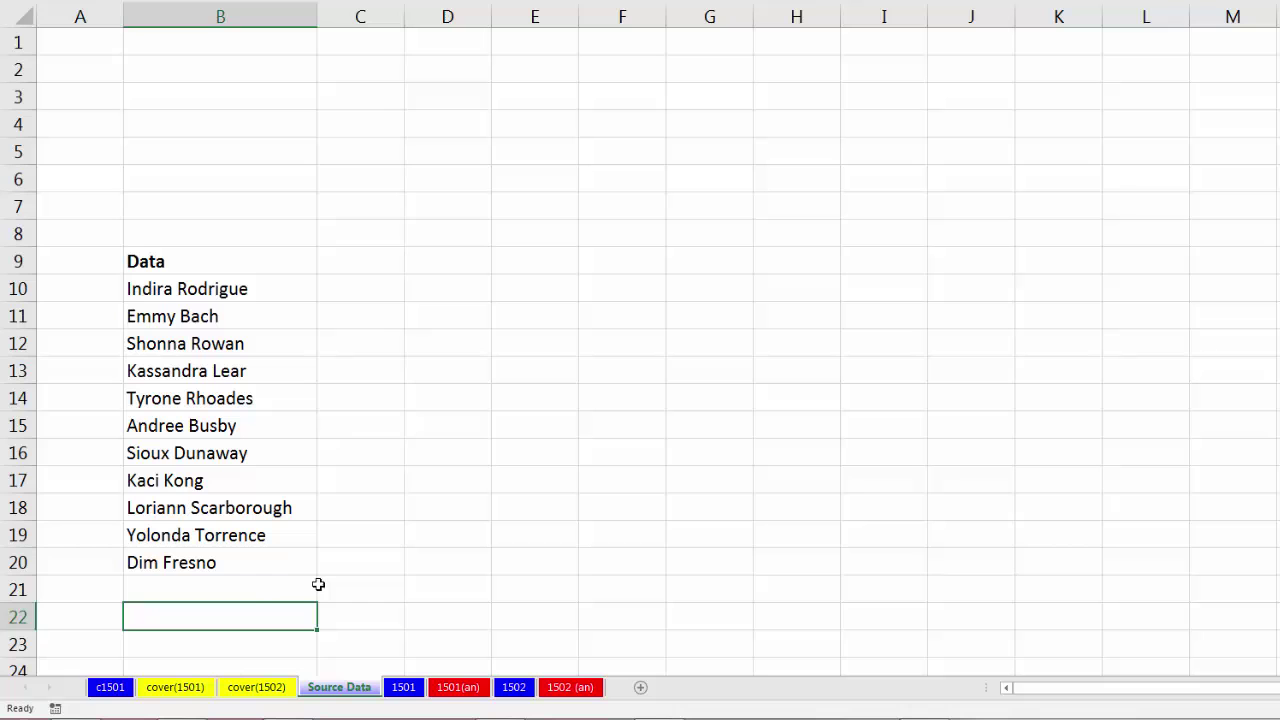
pyautogui.click(251, 588)
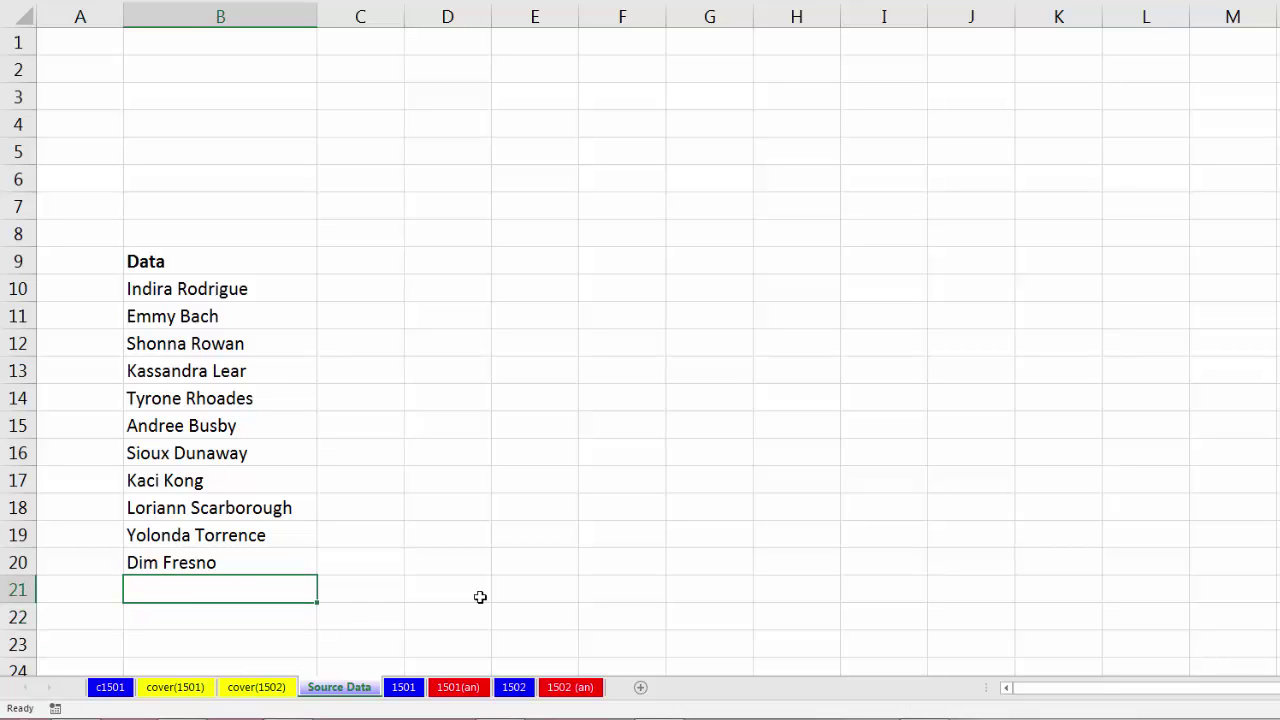
pyautogui.write('Gigi Hin')
pyautogui.press('Return')
pyautogui.write('Battalion X')
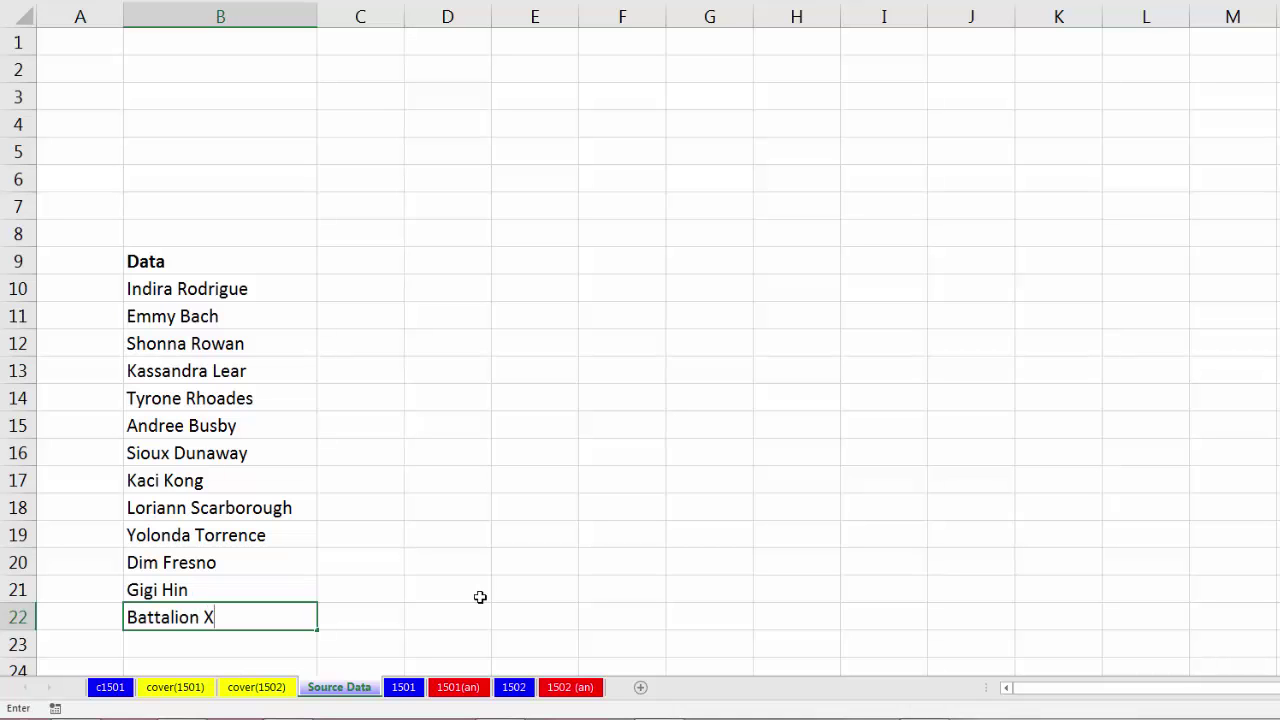
pyautogui.press('Return')
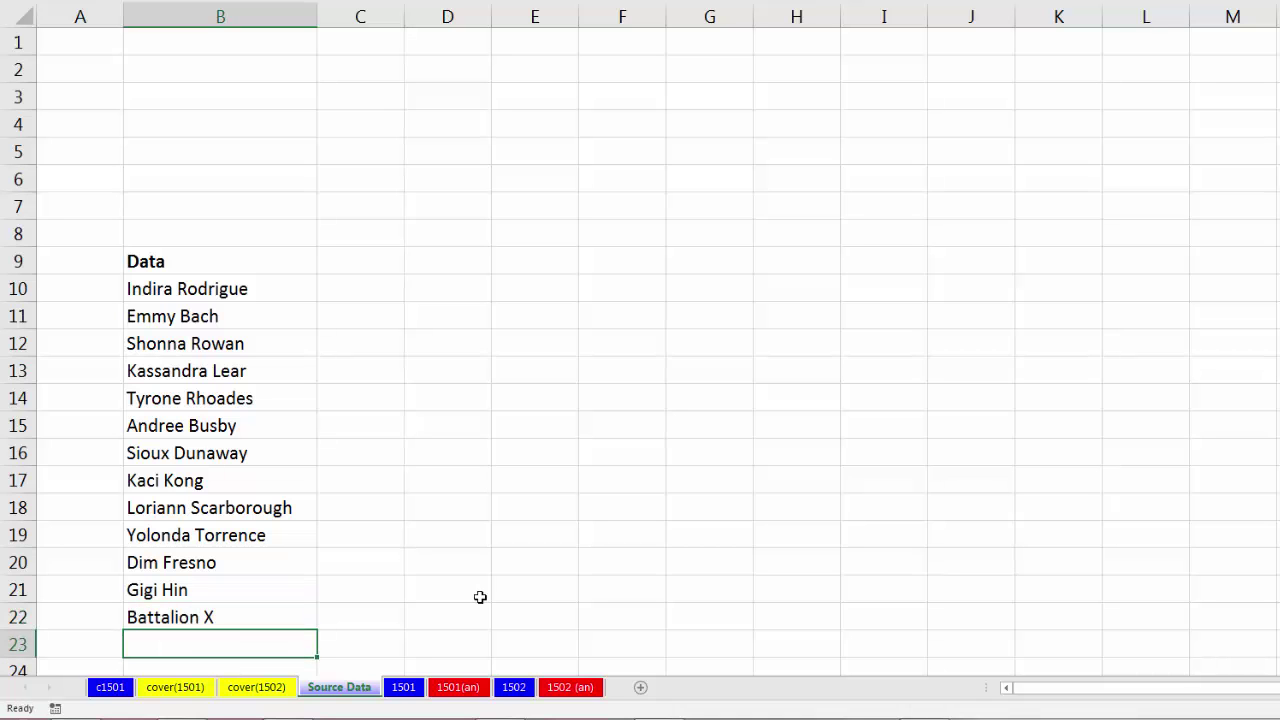
pyautogui.click(514, 687)
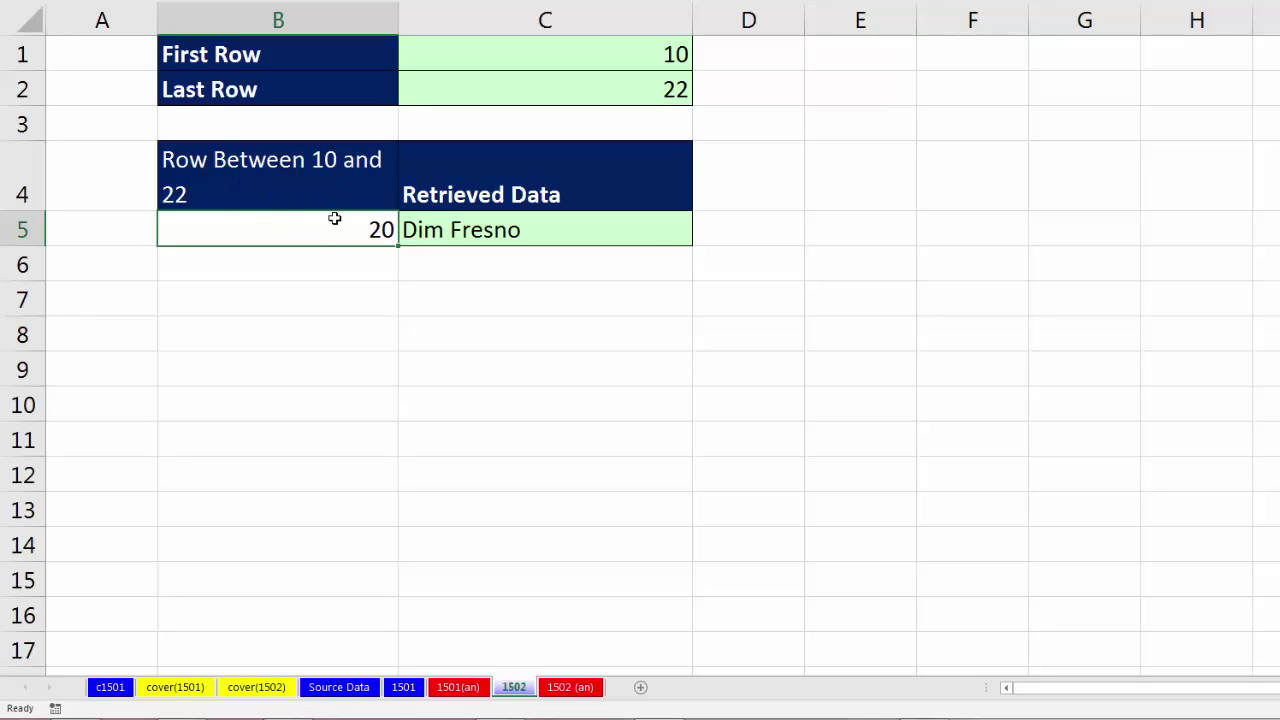
# Test the lookup with row number 14 in B5, then change it to 22 to fetch the new last entry.
pyautogui.write('14')
pyautogui.press('Return')
pyautogui.press('Up')
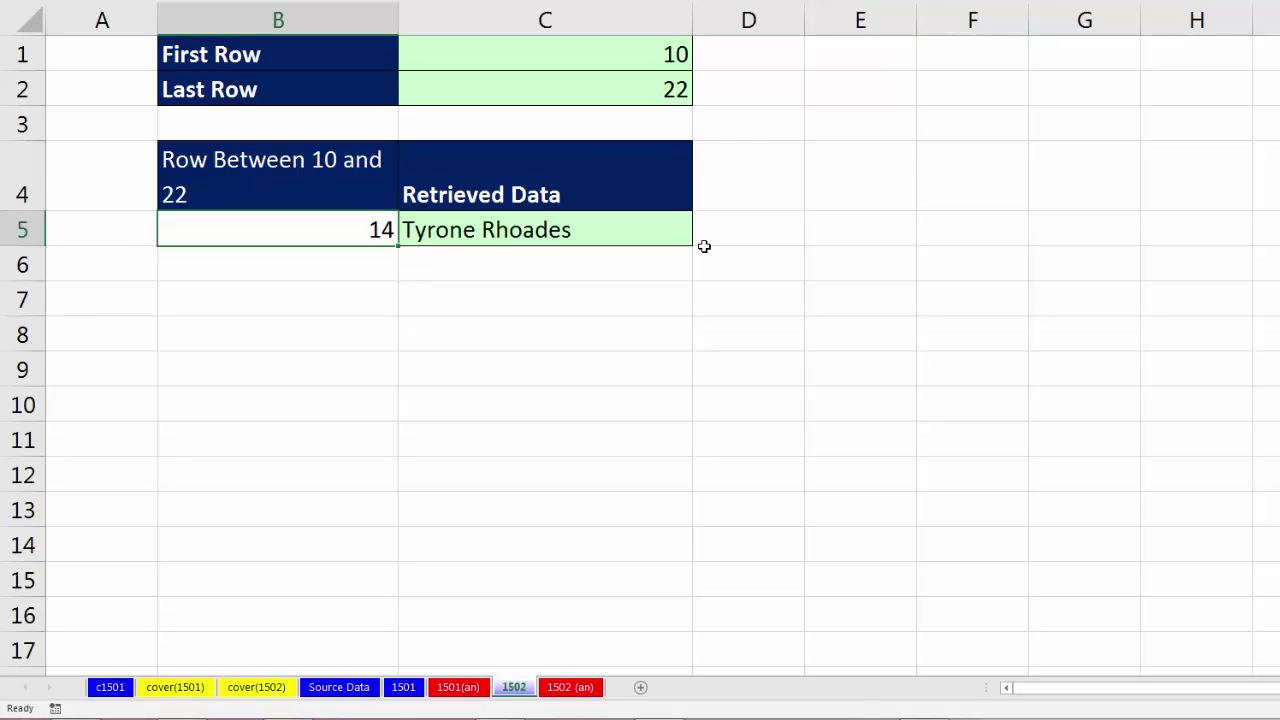
pyautogui.write('22')
pyautogui.press('Return')
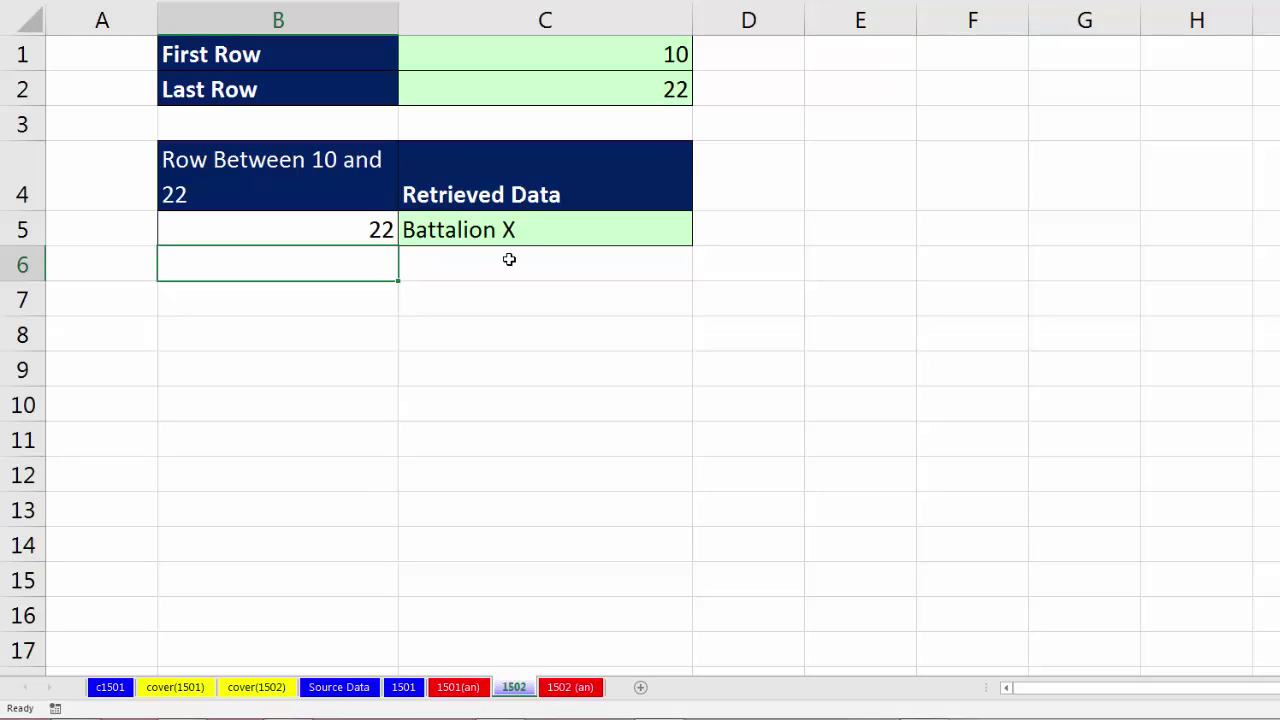
# Inspect the C5 INDEX lookup, B4 heading, C1 First Row and C2 Last Row formulas without changing them.
pyautogui.doubleClick(509, 234)
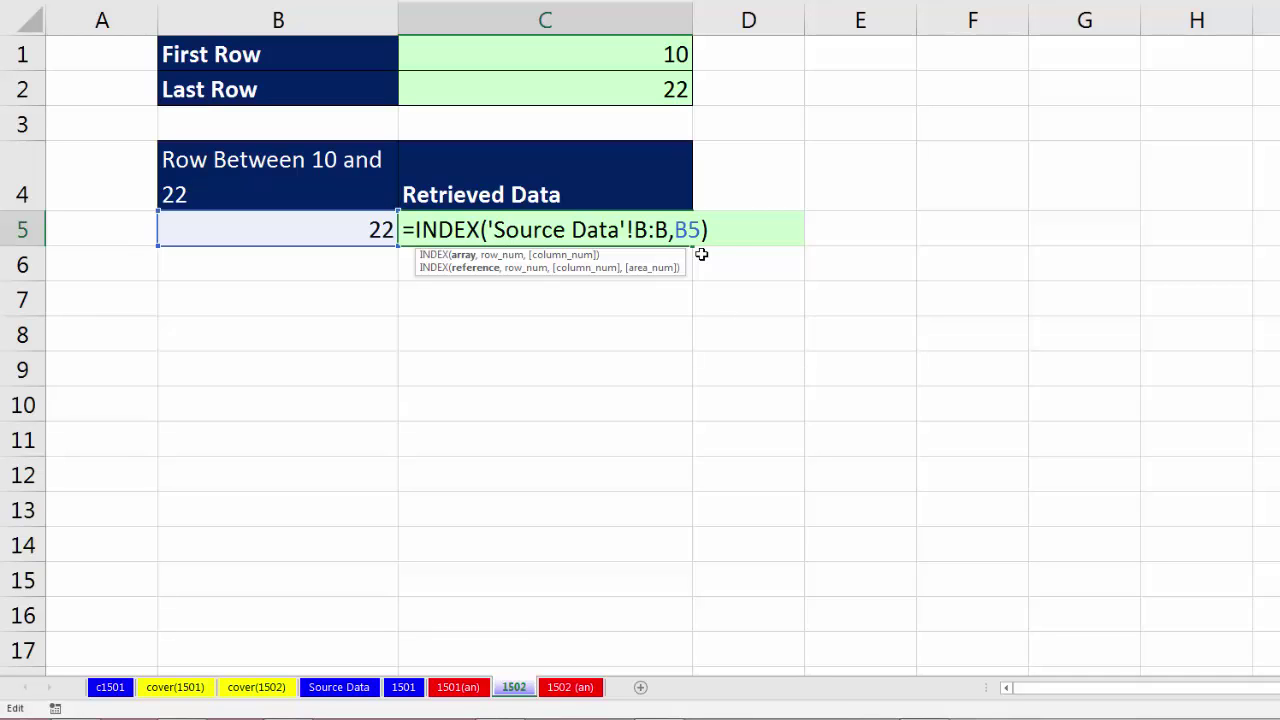
pyautogui.press('Return')
pyautogui.click(316, 180)
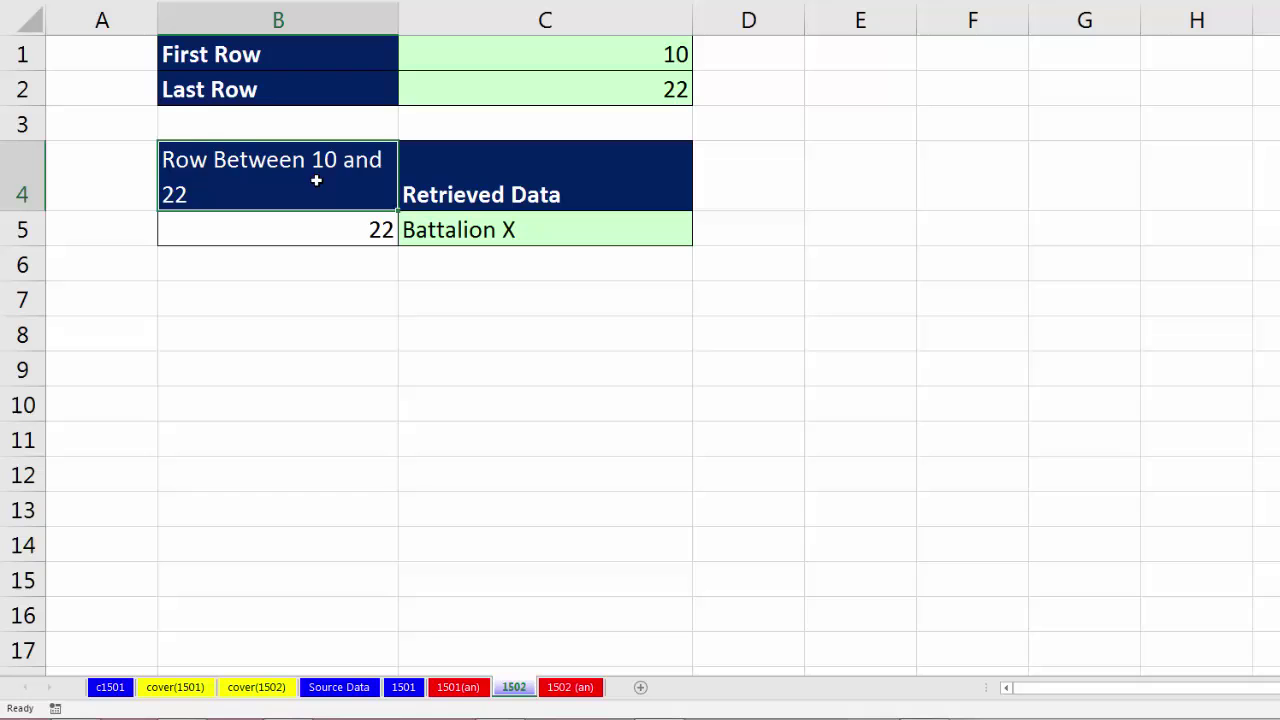
pyautogui.press('F2')
pyautogui.press('Escape')
pyautogui.click(509, 46)
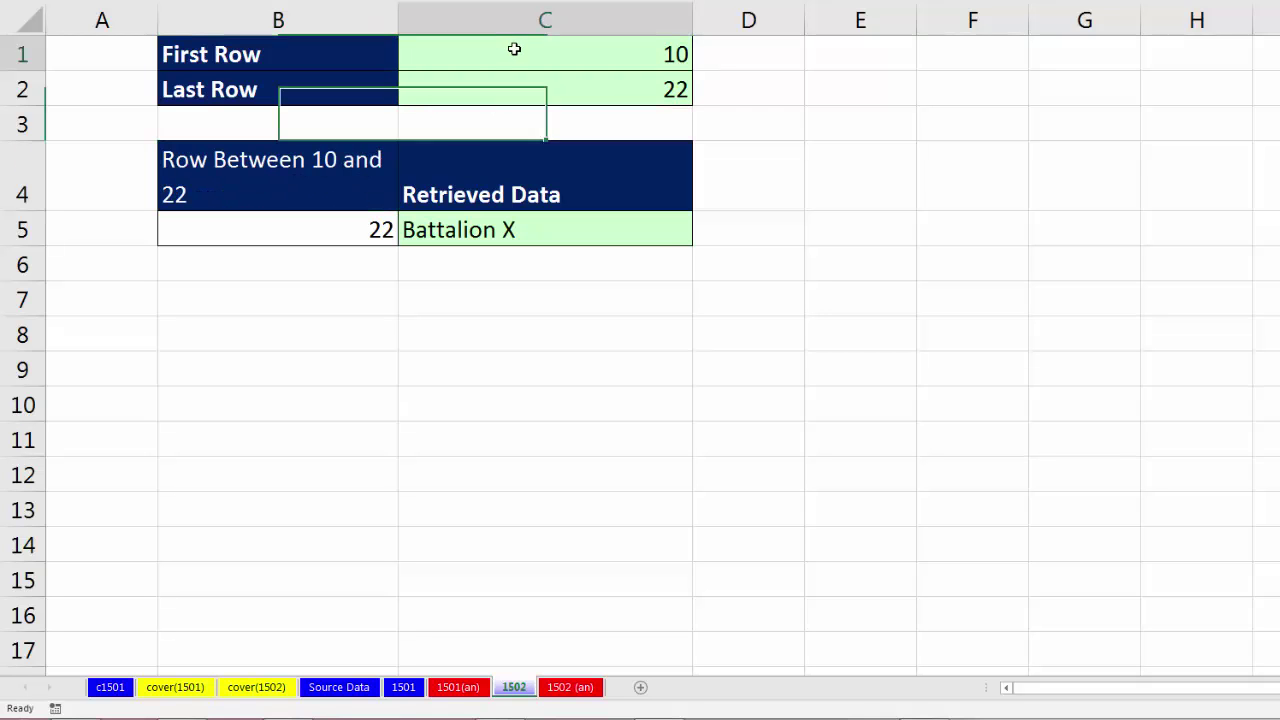
pyautogui.press('F2')
pyautogui.press('Escape')
pyautogui.click(608, 89)
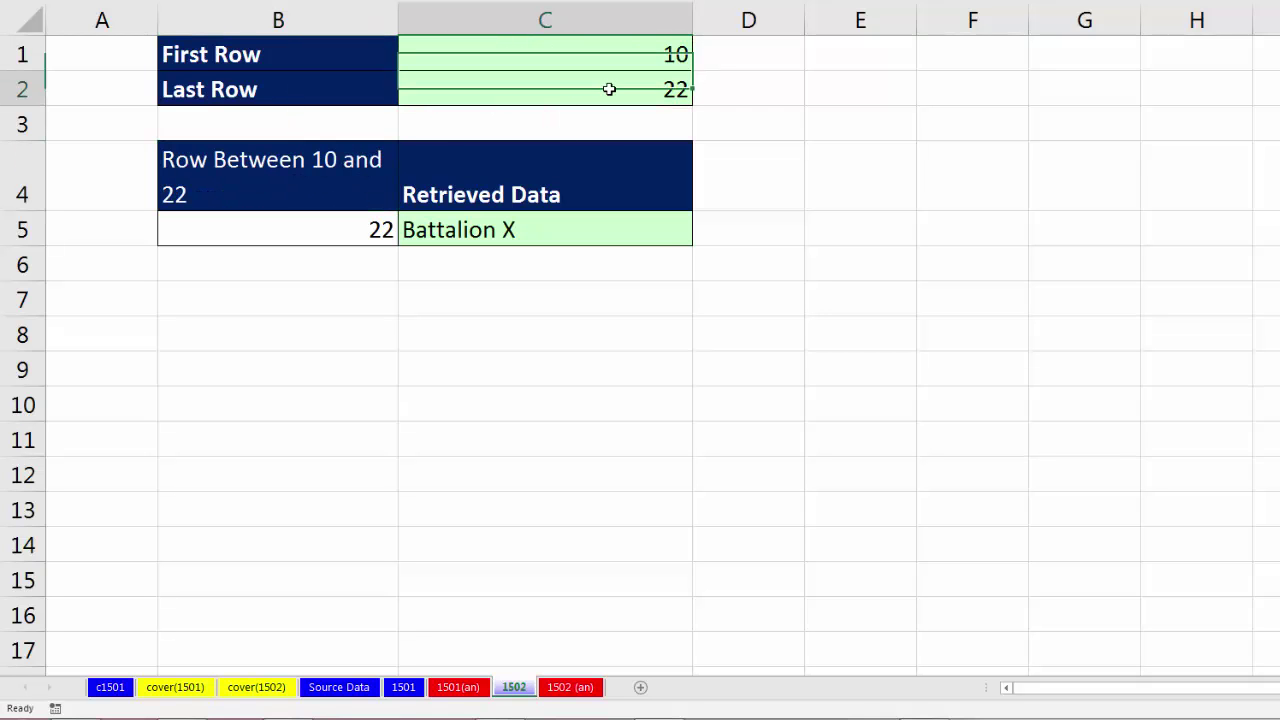
pyautogui.press('F2')
pyautogui.press('Escape')
# Bring up the Data Validation settings for the row-number cell B5 in clear view.
pyautogui.click(360, 238)
pyautogui.hotkey('alt', 'd')
pyautogui.press('l')
pyautogui.moveTo(890, 33); pyautogui.dragTo(365, 290)
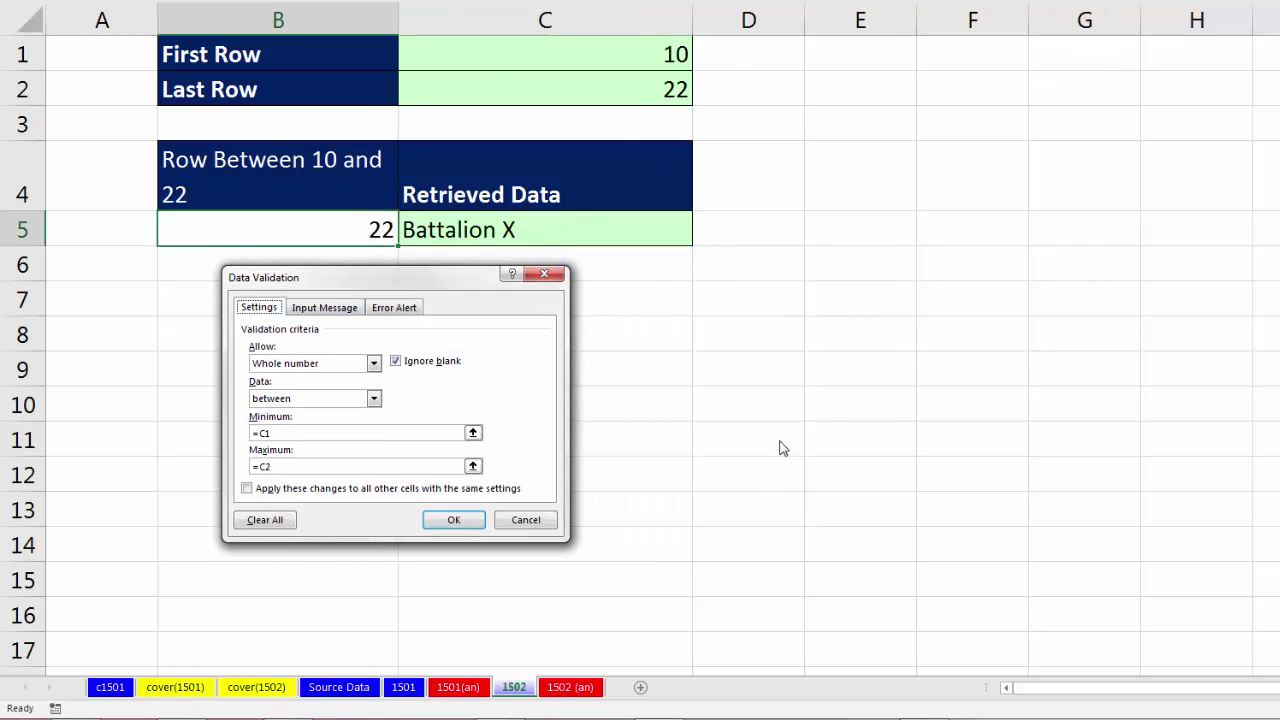